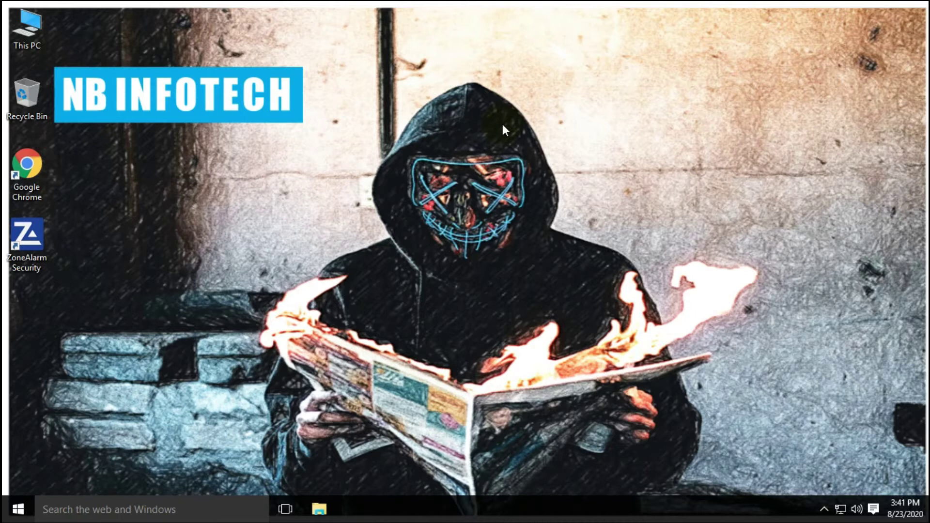
- Open ZoneAlarm Security and view the antivirus details, including the On-Access Scanning settings for real-time protection
double_click(31, 251)
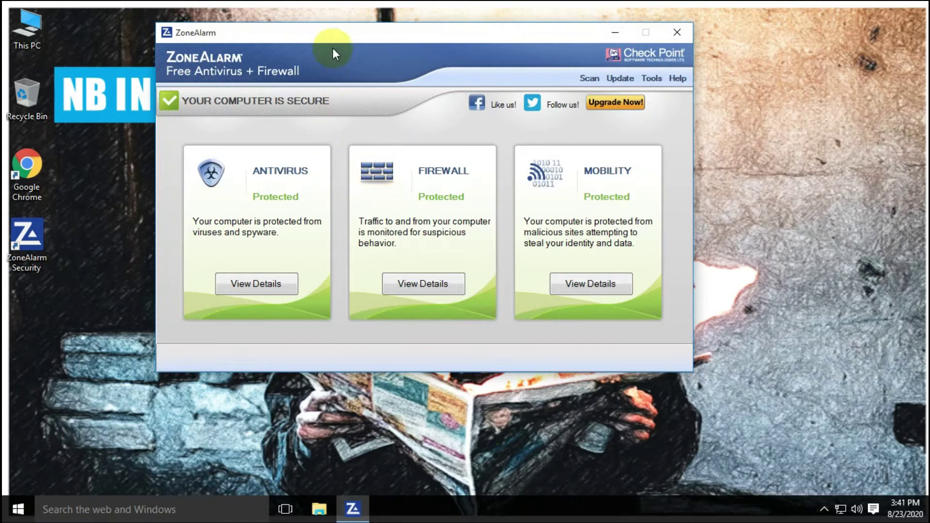
left_click_drag(342, 36, 365, 30)
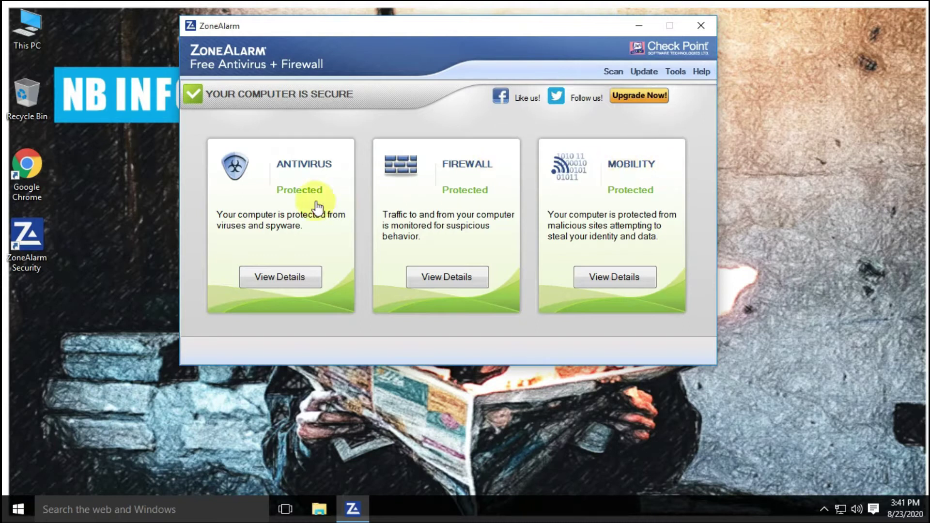
left_click(281, 281)
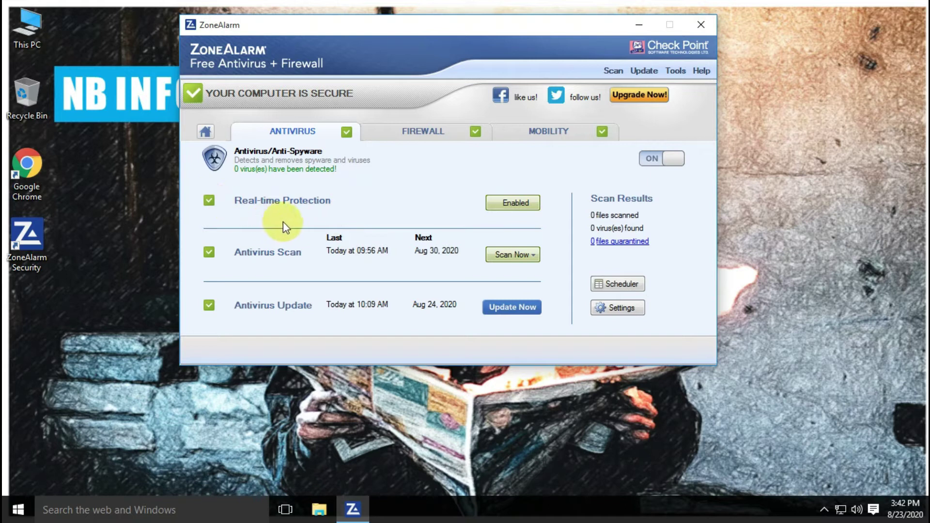
left_click(521, 206)
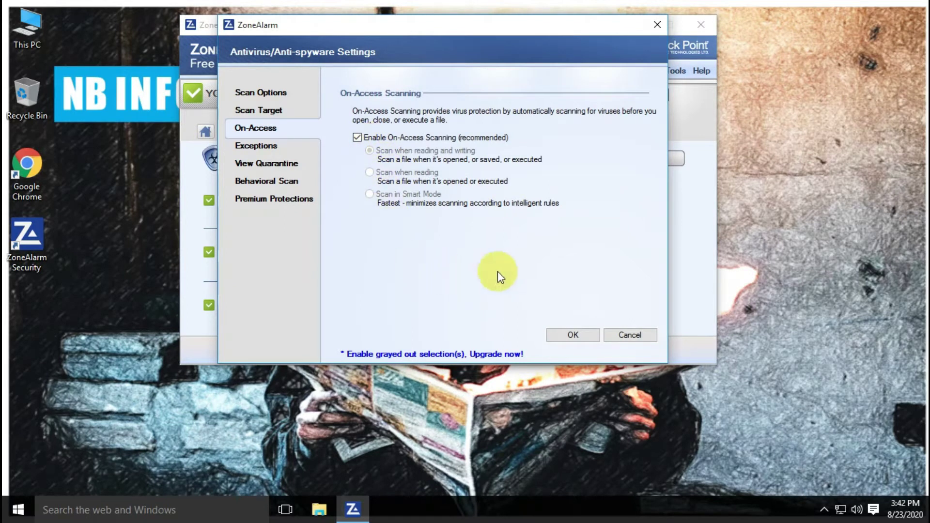
left_click(626, 334)
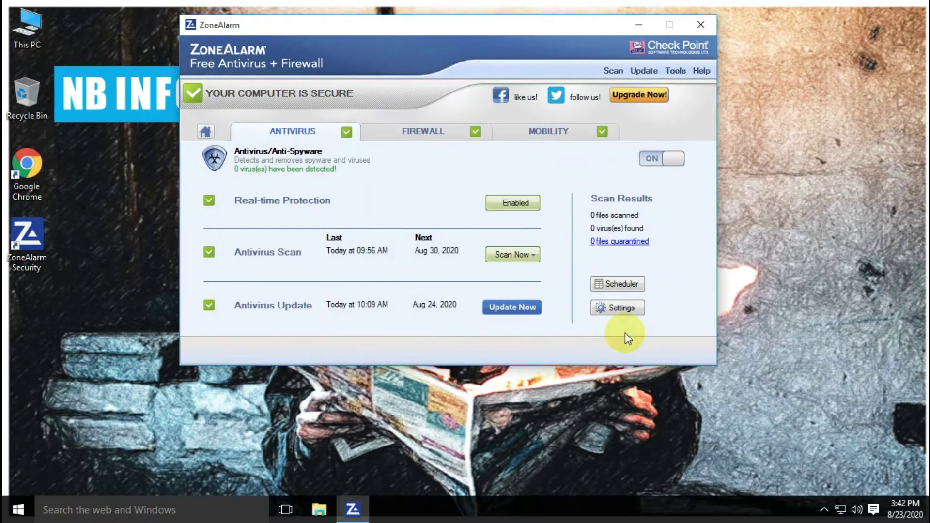
- Turn Antivirus/Anti-Spyware protection off and back on, and view the available antivirus scan types without starting one
left_click(649, 160)
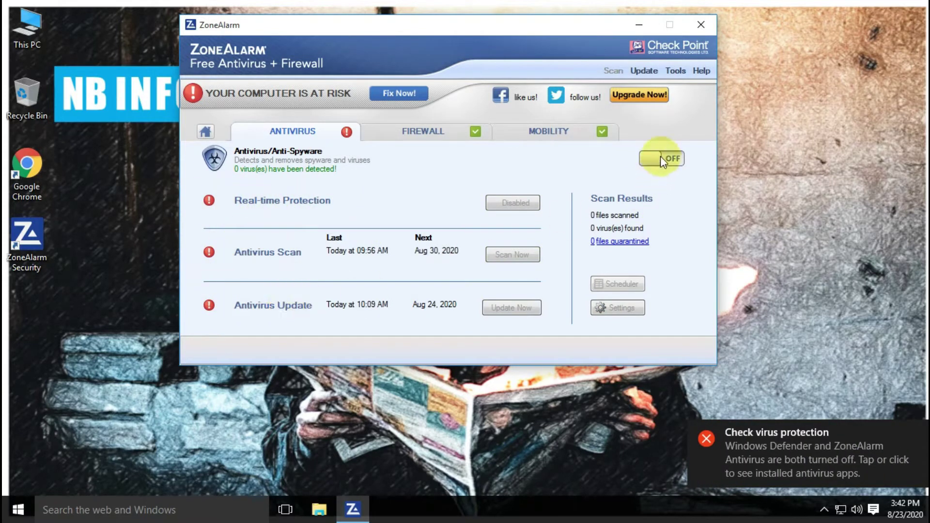
left_click(676, 160)
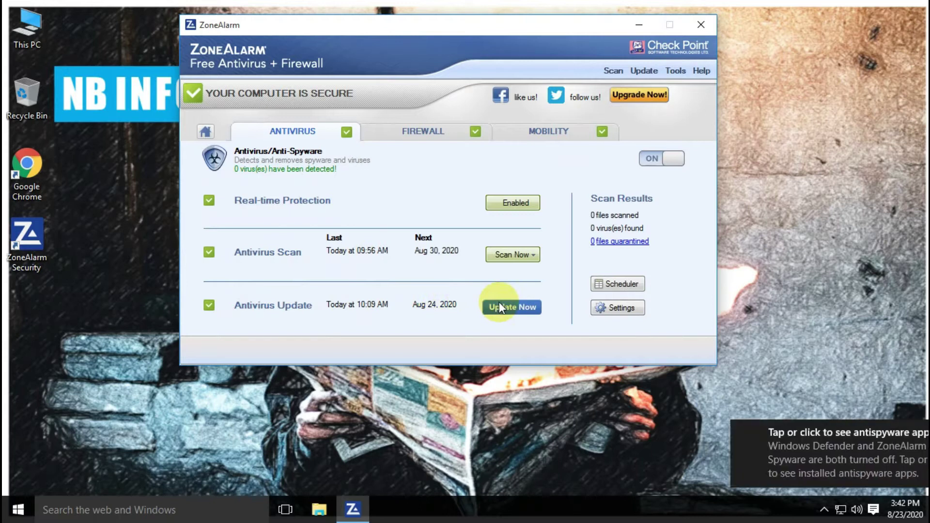
left_click(538, 258)
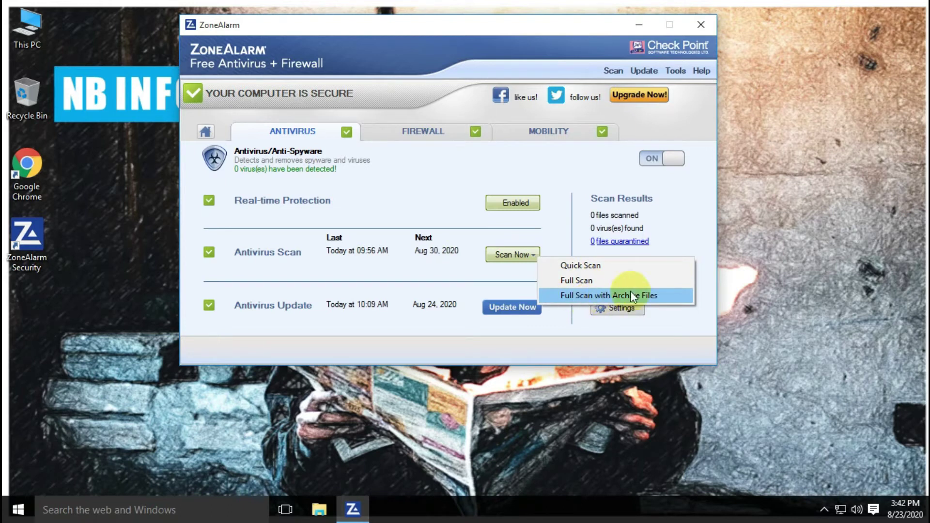
left_click(559, 228)
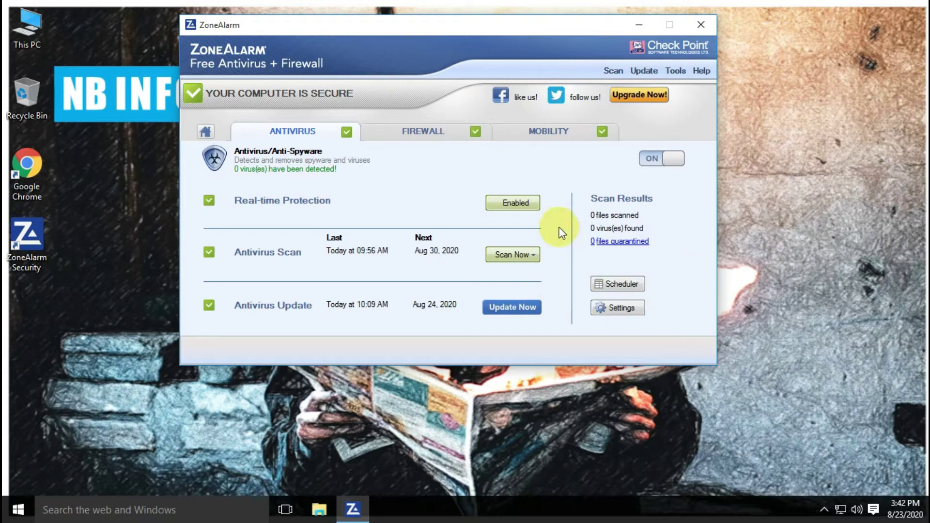
- Review the antivirus settings for scan options, scan targets, on-access scanning, exceptions, quarantine and behavioral scanning
left_click(609, 310)
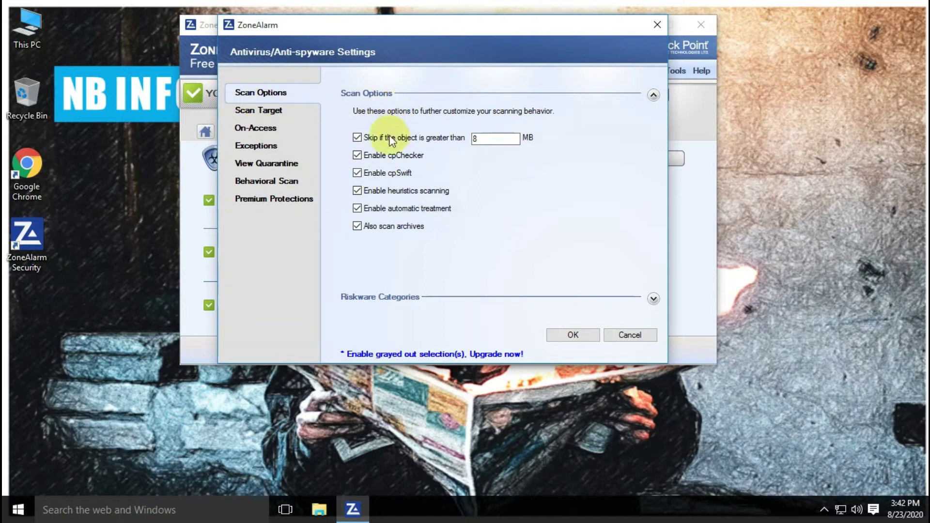
mouse_move(455, 139)
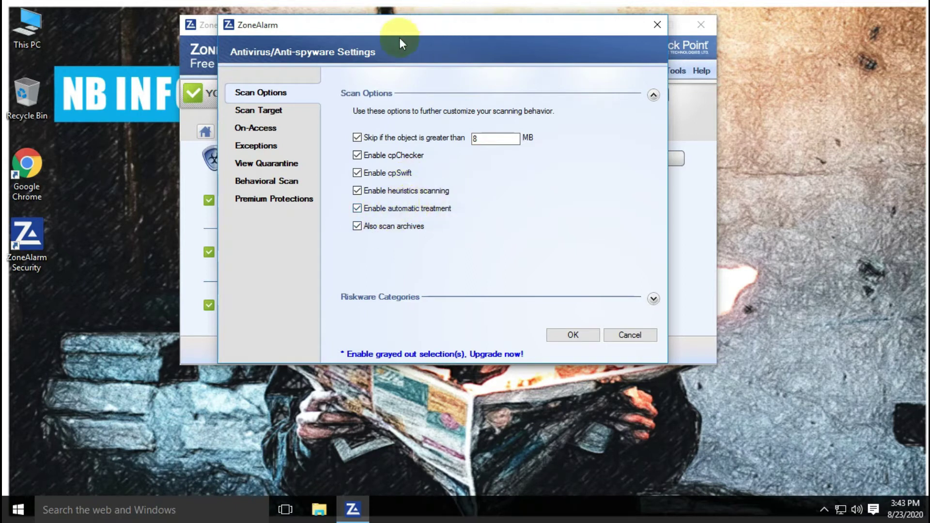
left_click(254, 111)
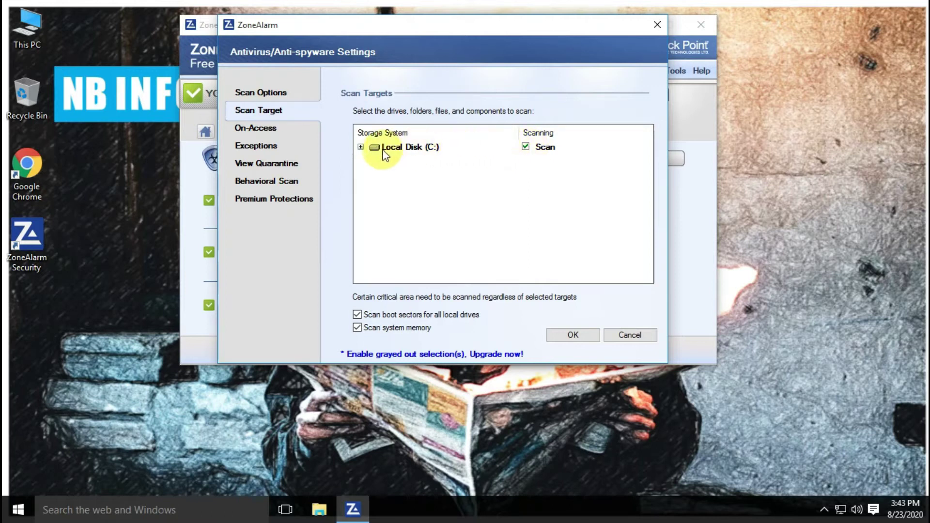
left_click(260, 129)
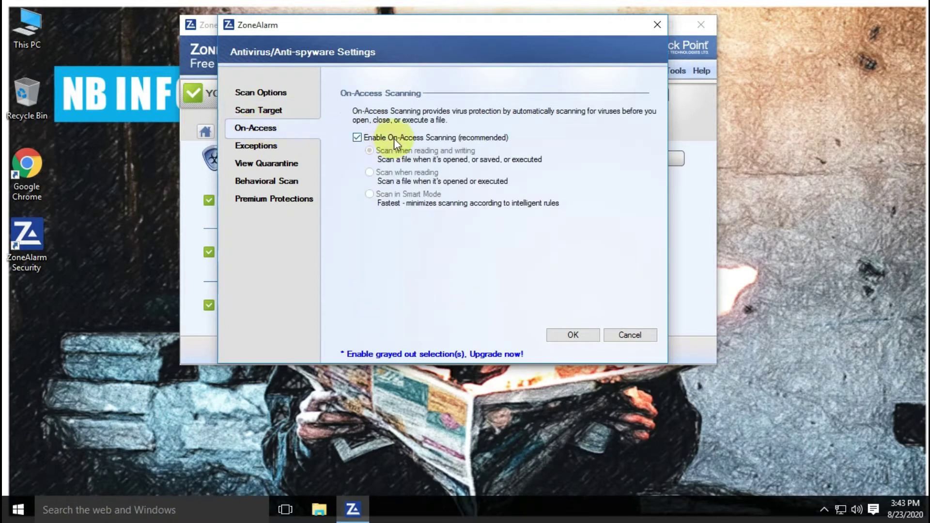
left_click(256, 145)
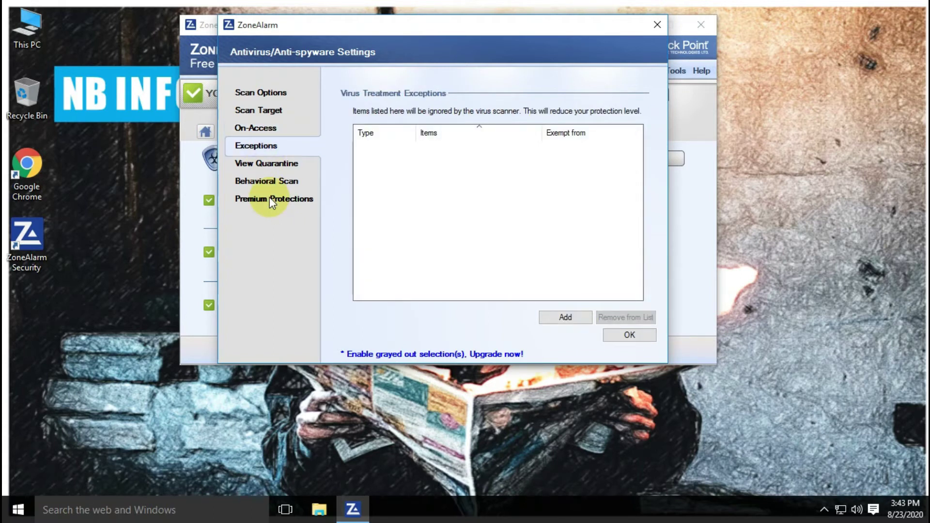
left_click(267, 164)
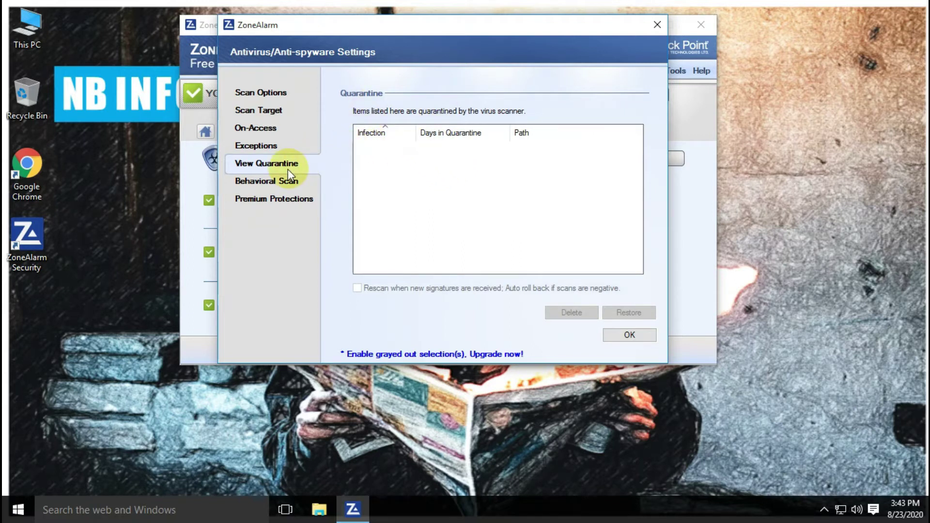
left_click(261, 182)
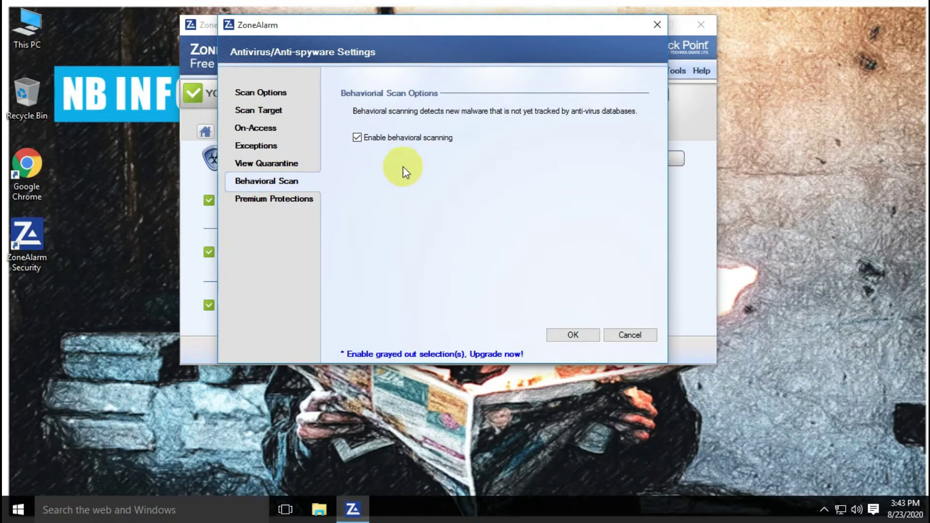
- Disable behavioral scanning, view the Premium Protections options and save the antivirus settings
left_click(357, 138)
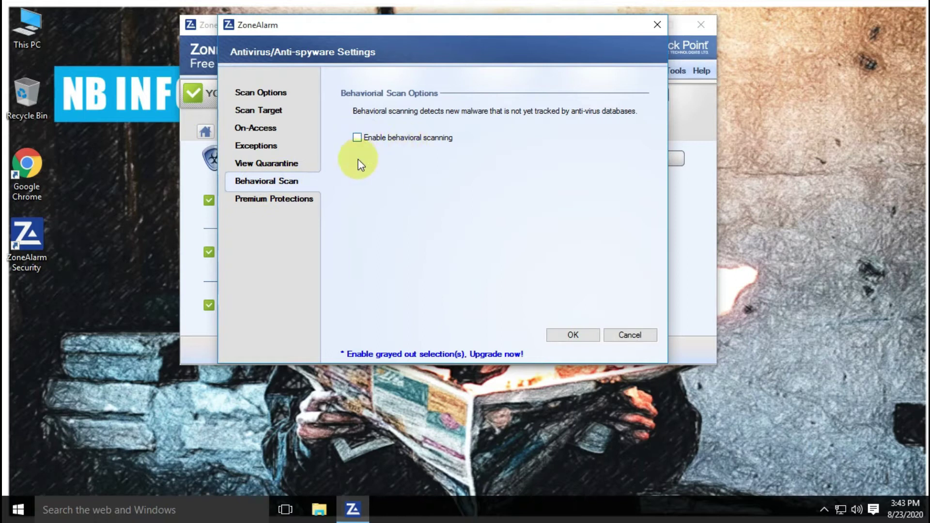
left_click(284, 206)
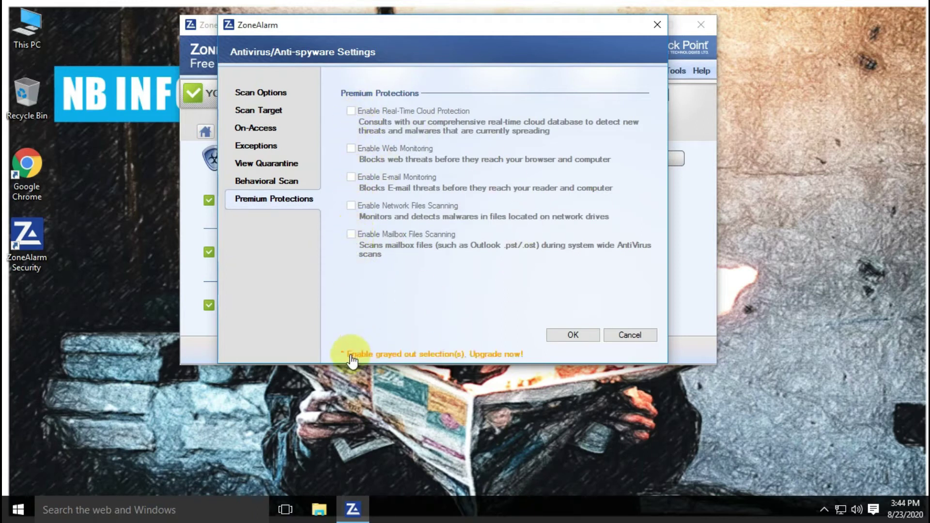
left_click(579, 334)
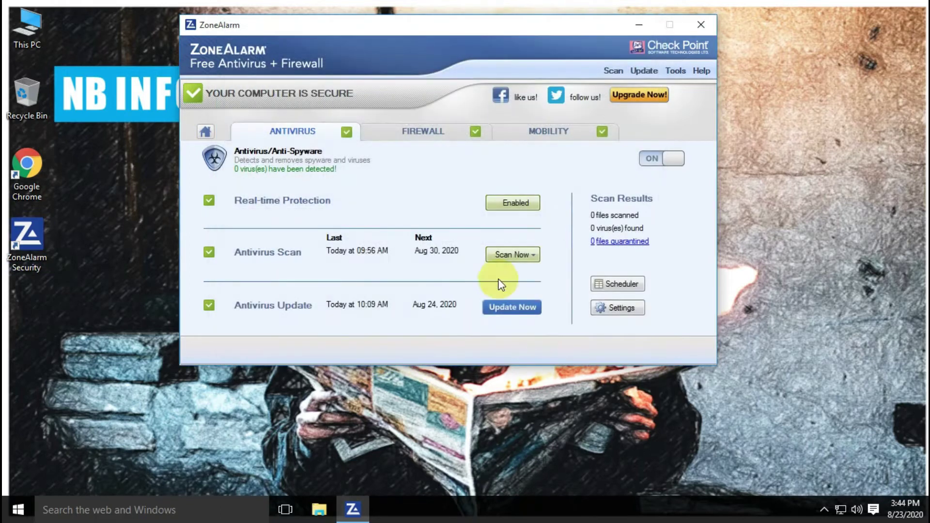
- In the firewall section, turn Basic Firewall and Application Control off and back on, one after the other
left_click(413, 134)
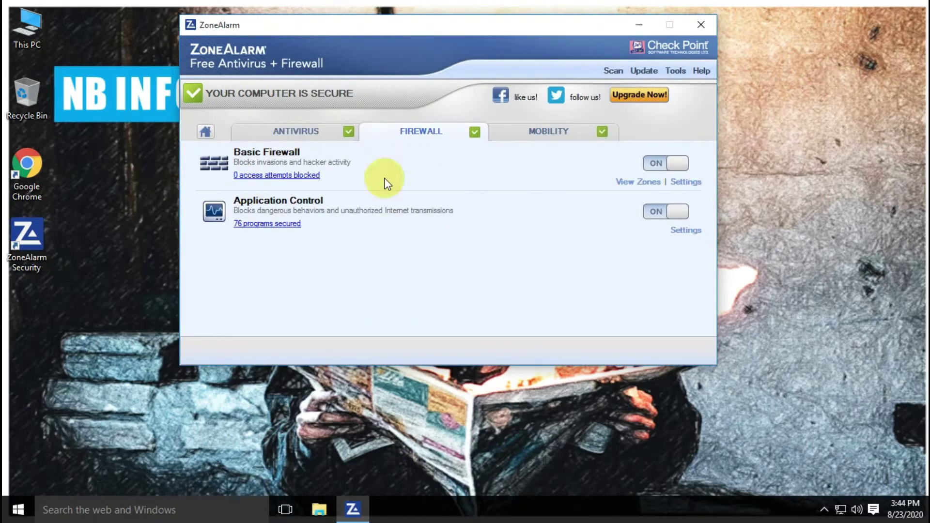
left_click(656, 162)
left_click(682, 162)
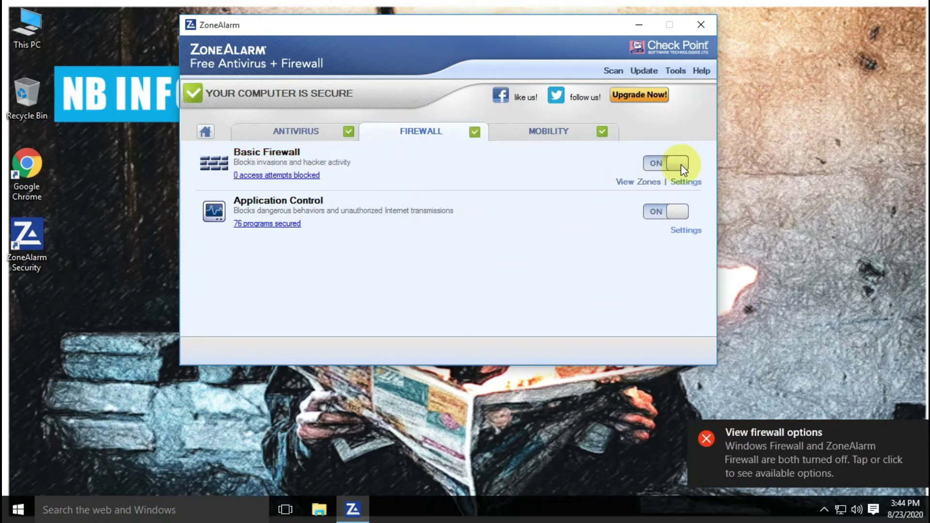
left_click(650, 213)
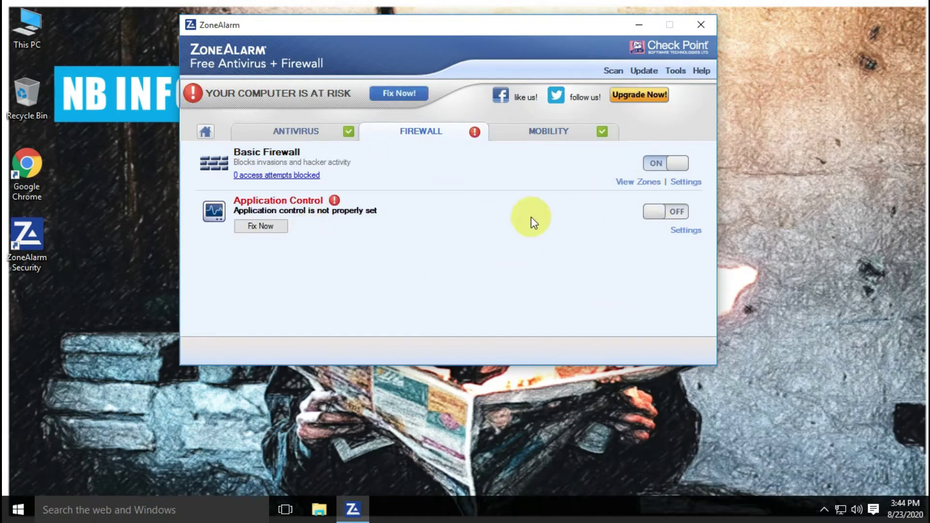
left_click(678, 212)
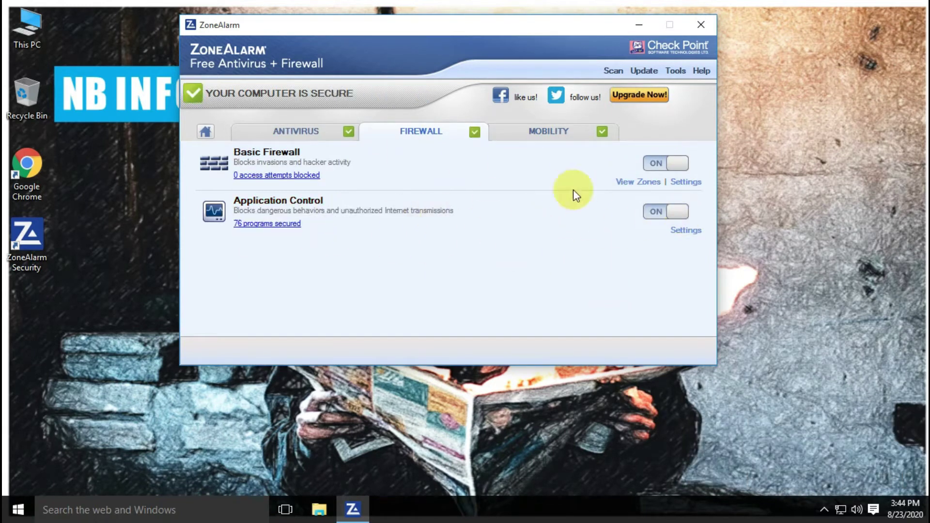
- In the Basic Firewall settings, try other security levels, returning the Trusted Zone to Medium and the Public Zone to High
left_click(680, 182)
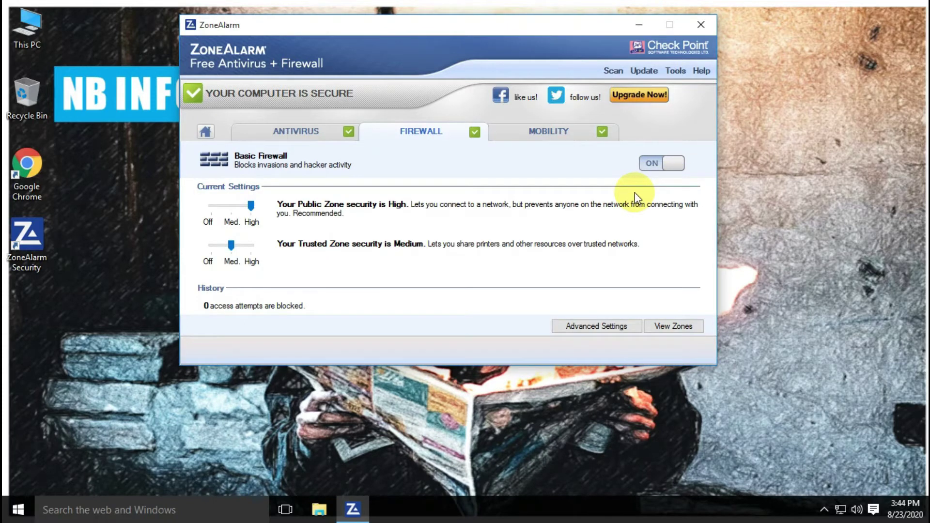
left_click(234, 245)
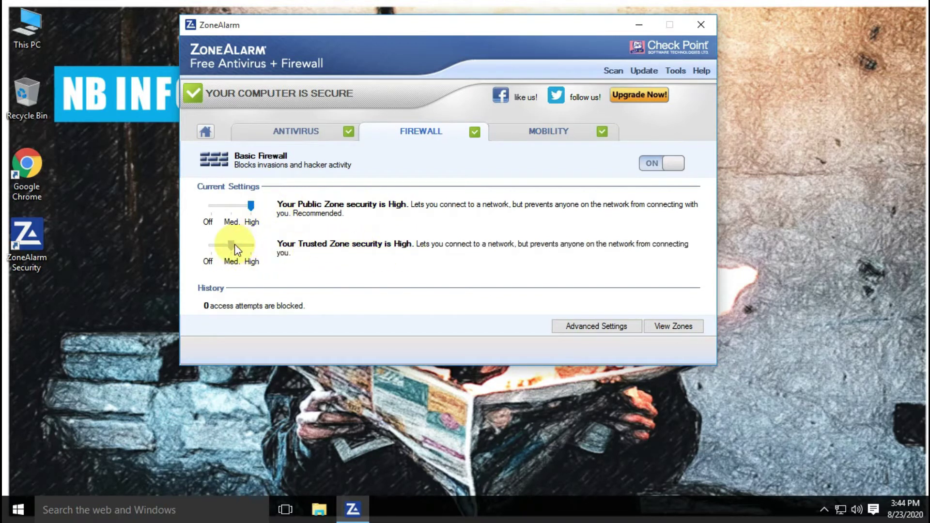
left_click(208, 245)
left_click(231, 245)
left_click(237, 205)
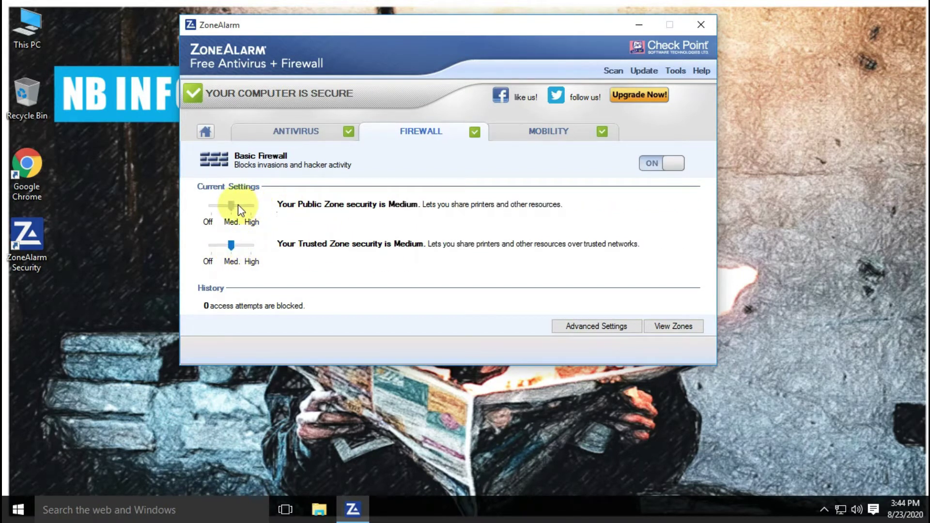
left_click(249, 207)
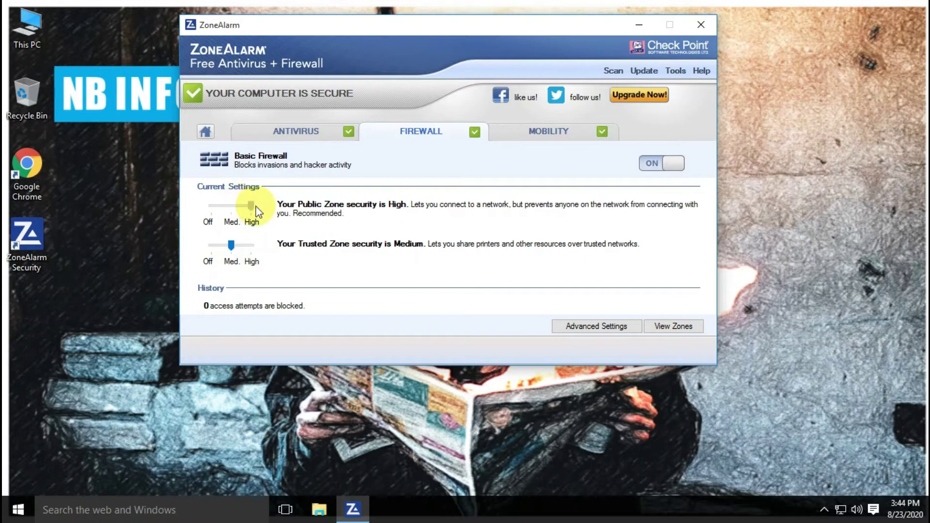
- Review the advanced firewall settings for general and network options, and close them
left_click(600, 328)
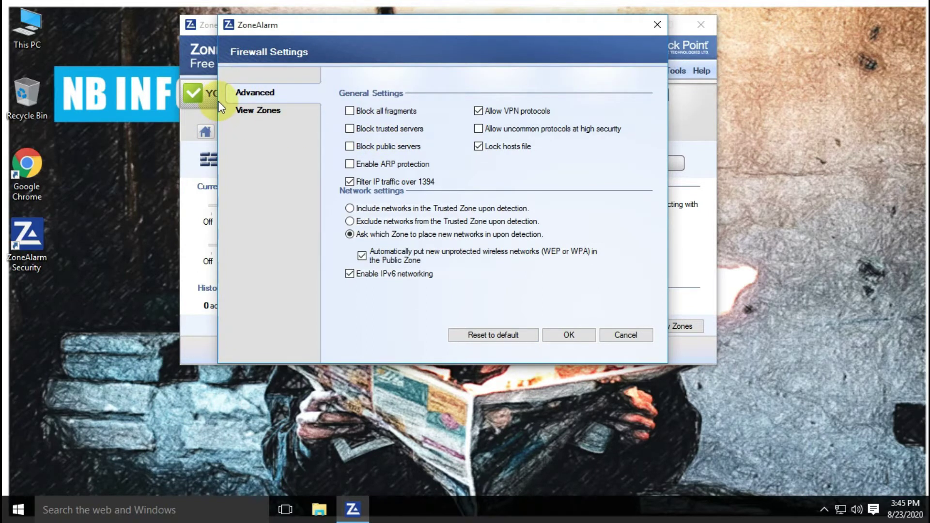
left_click(569, 334)
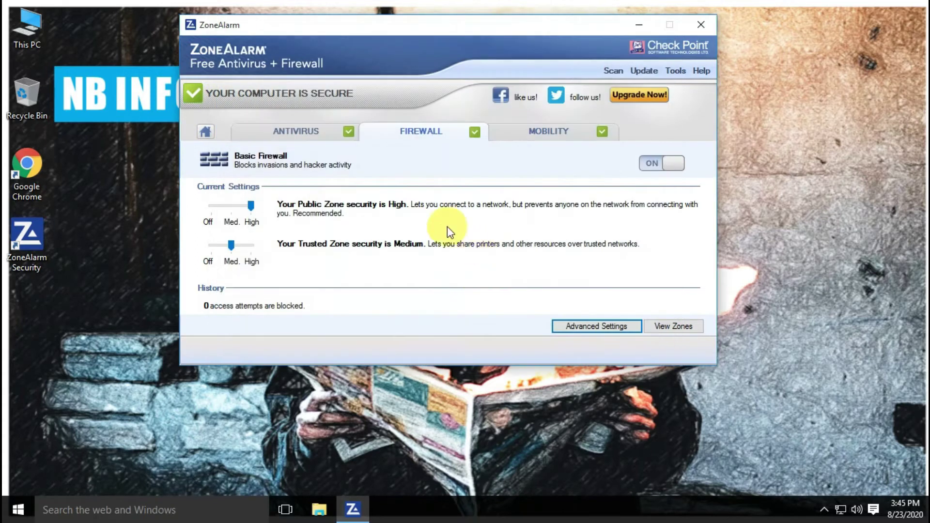
- Open the Identity Protection setup under Mobility and raise the Identity Lock level through Medium to High
left_click(537, 131)
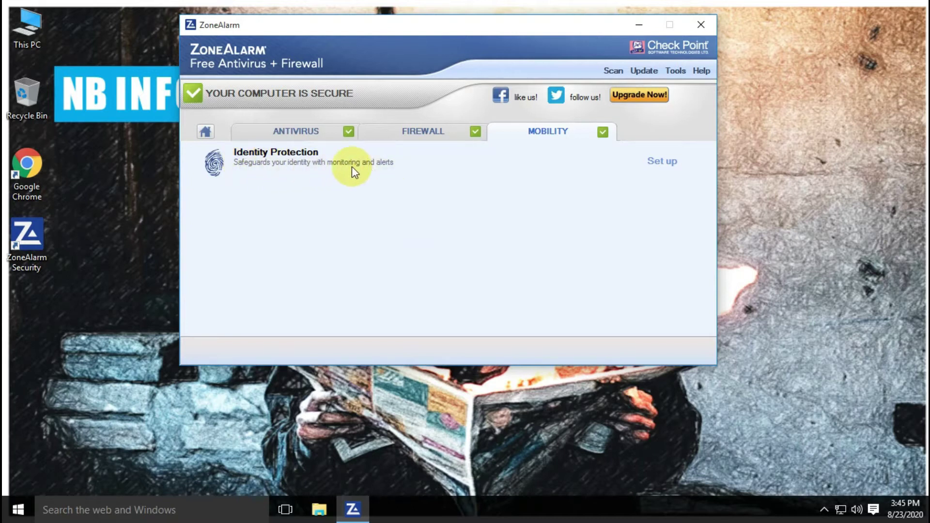
left_click(659, 163)
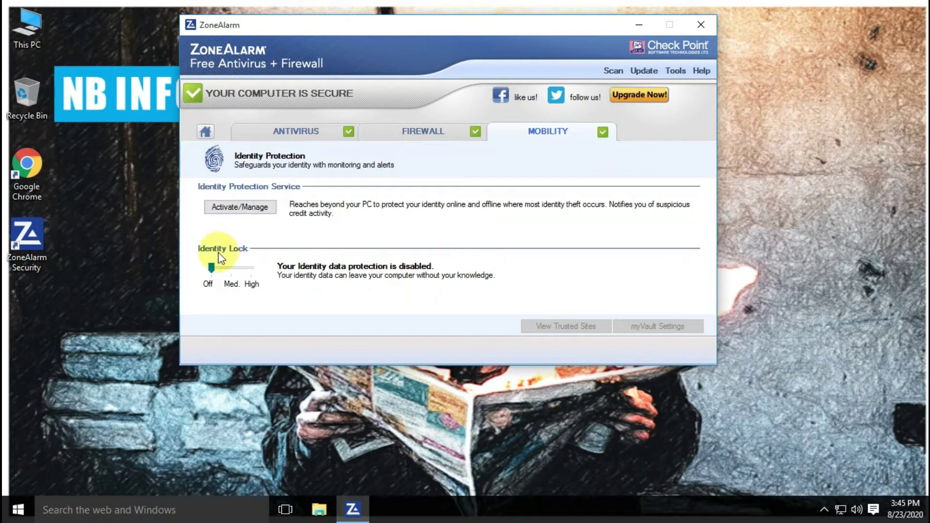
left_click_drag(211, 267, 230, 268)
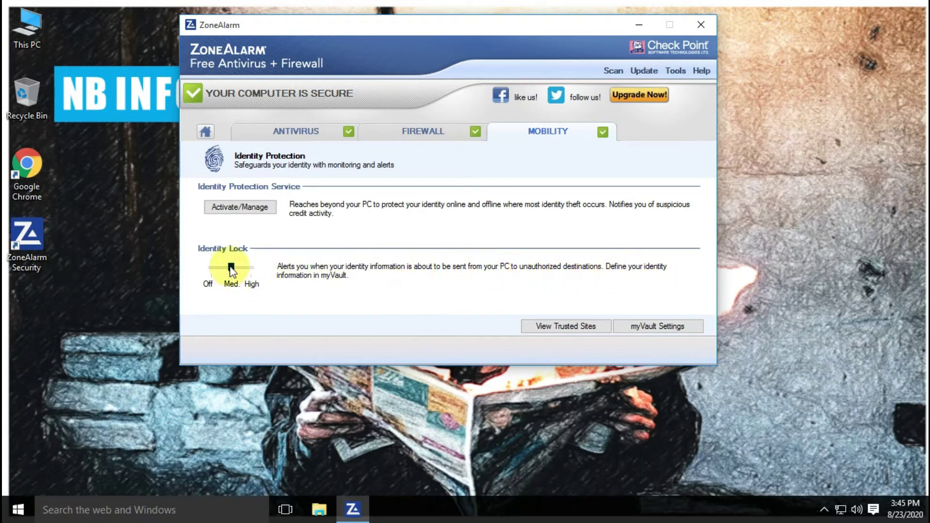
left_click_drag(232, 266, 252, 269)
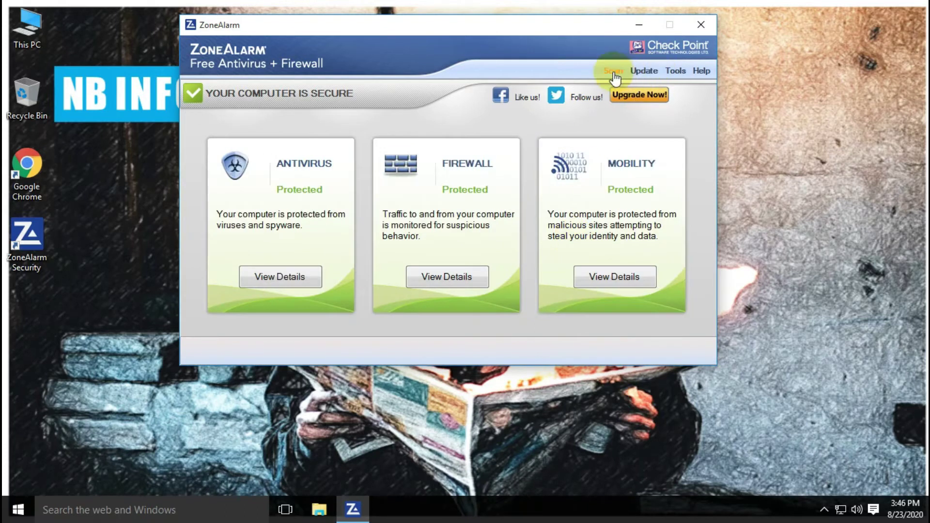
- View the scan types offered on the ZoneAlarm main screen without starting a scan
left_click(612, 71)
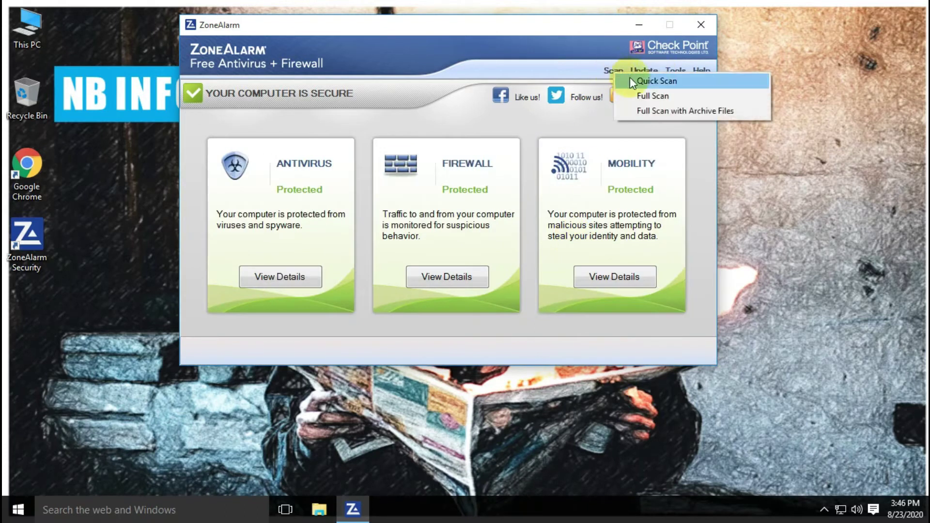
left_click(551, 71)
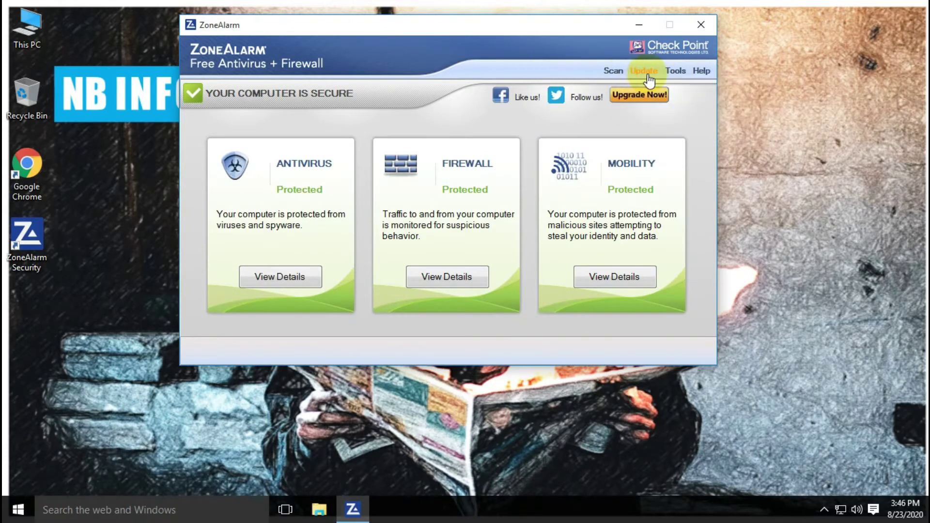
- View the Game Mode options for answering alerts automatically, and close them without starting Game Mode
left_click(676, 70)
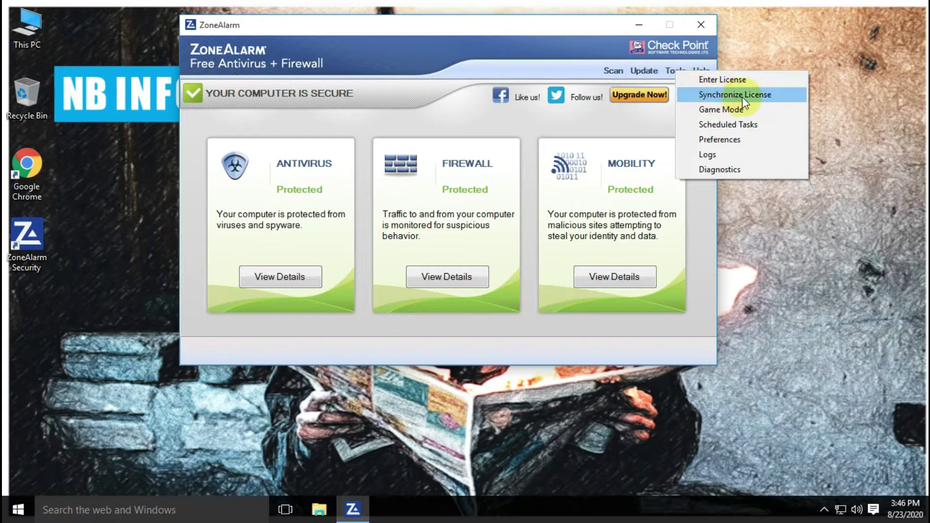
left_click(737, 110)
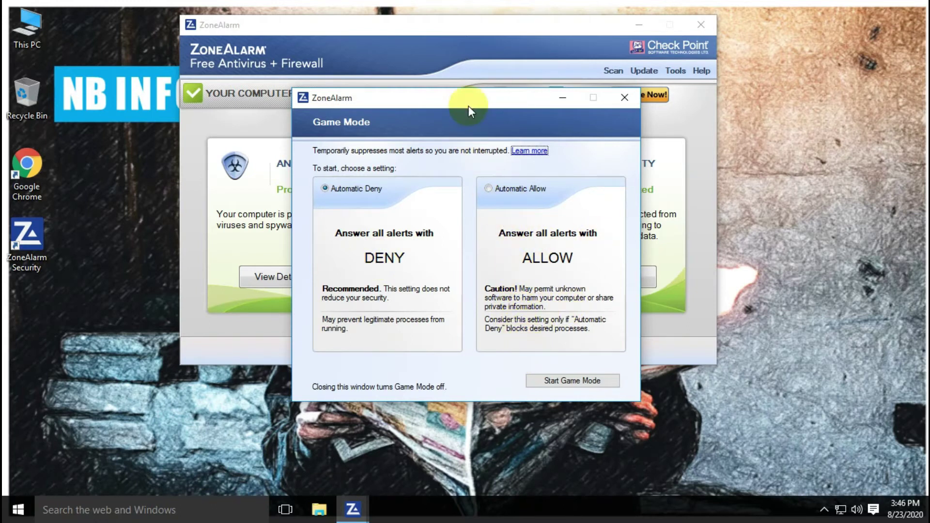
left_click_drag(469, 104, 463, 65)
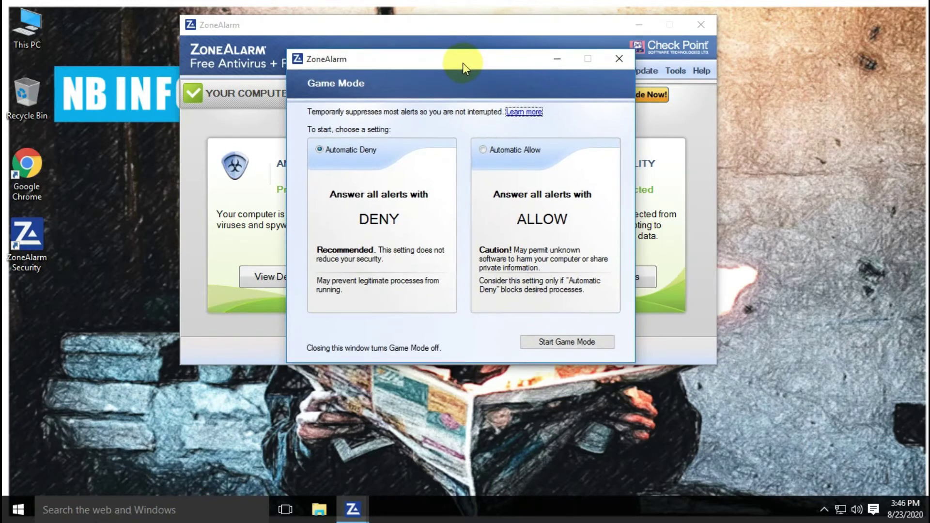
left_click(619, 58)
- Review the Enable and Disable choices for the scheduled scans and updates in Scheduled Tasks without changing any, and close the dialog
left_click(674, 71)
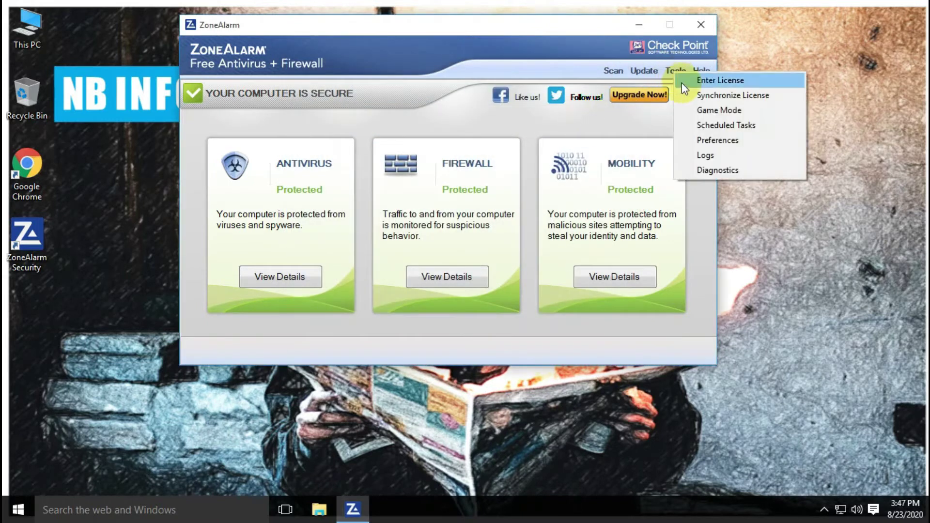
left_click(759, 126)
left_click(383, 152)
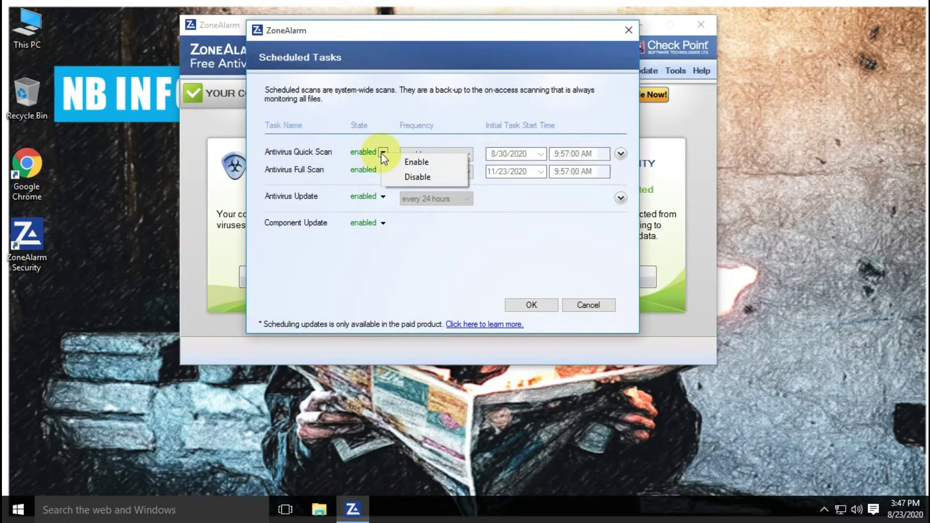
left_click(383, 170)
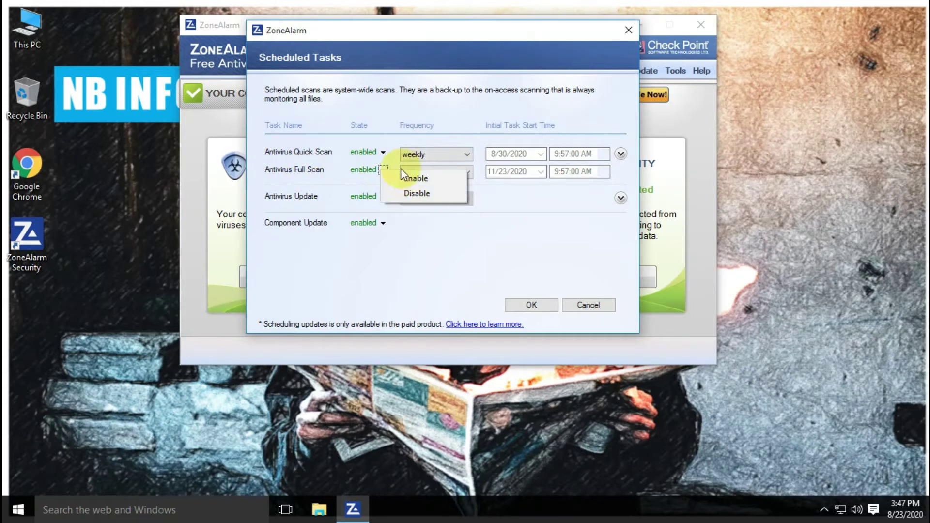
left_click(315, 195)
left_click(382, 196)
left_click(383, 222)
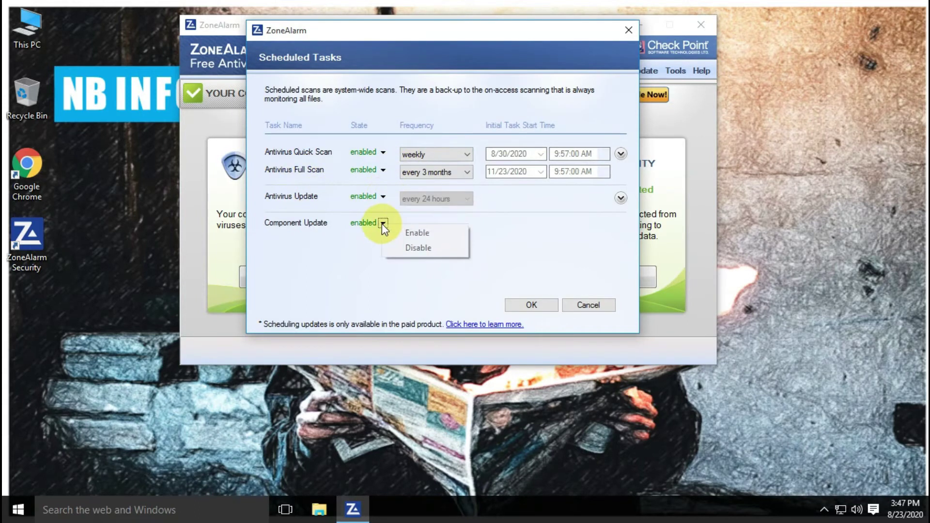
left_click(325, 247)
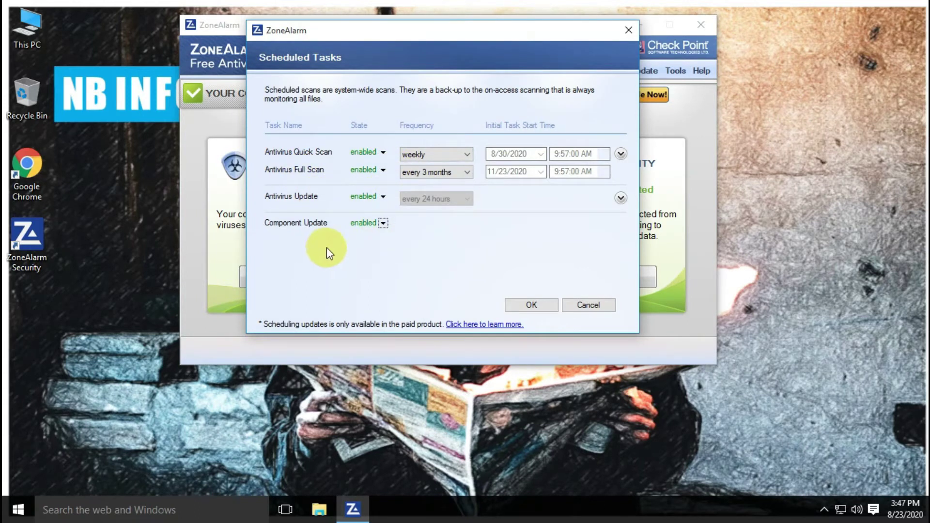
left_click(536, 306)
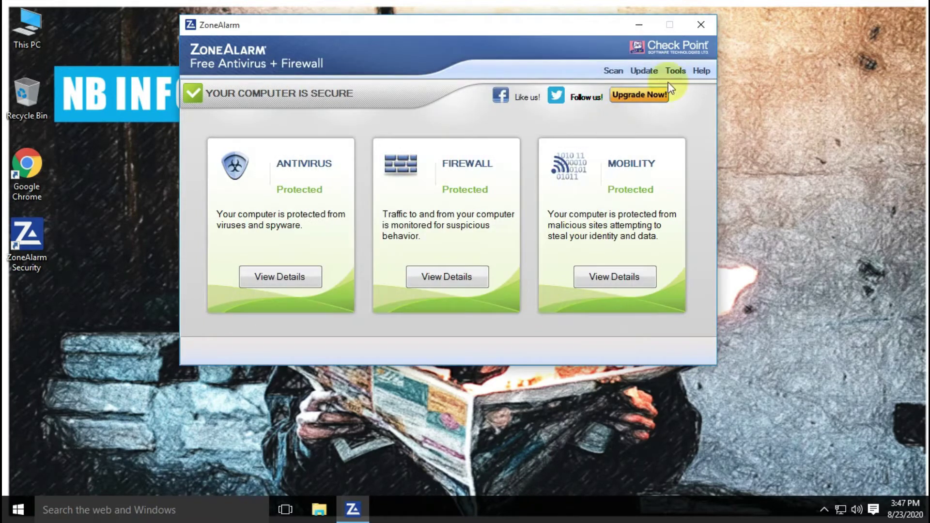
- Review the Preferences, including the password setup without setting one, keep loading at startup enabled, and close the dialog
left_click(677, 70)
left_click(736, 142)
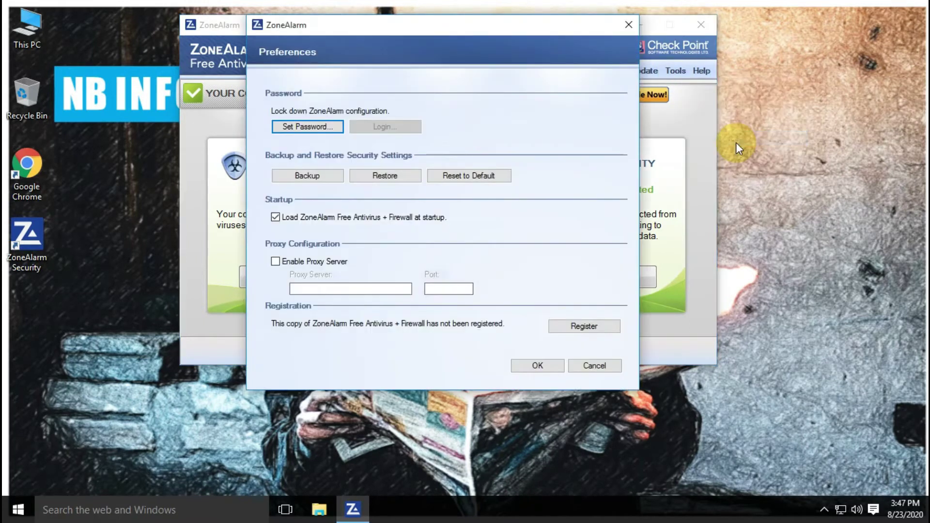
left_click(296, 130)
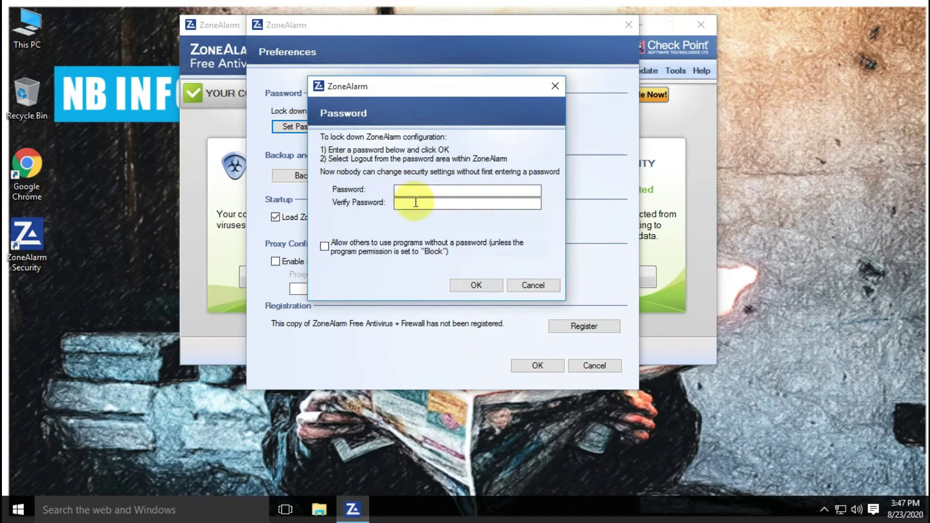
left_click(415, 202)
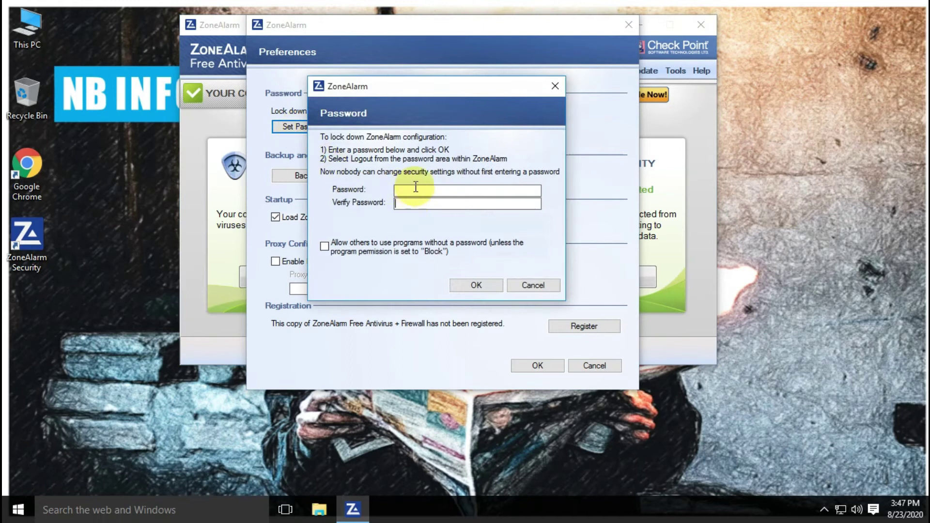
left_click(525, 286)
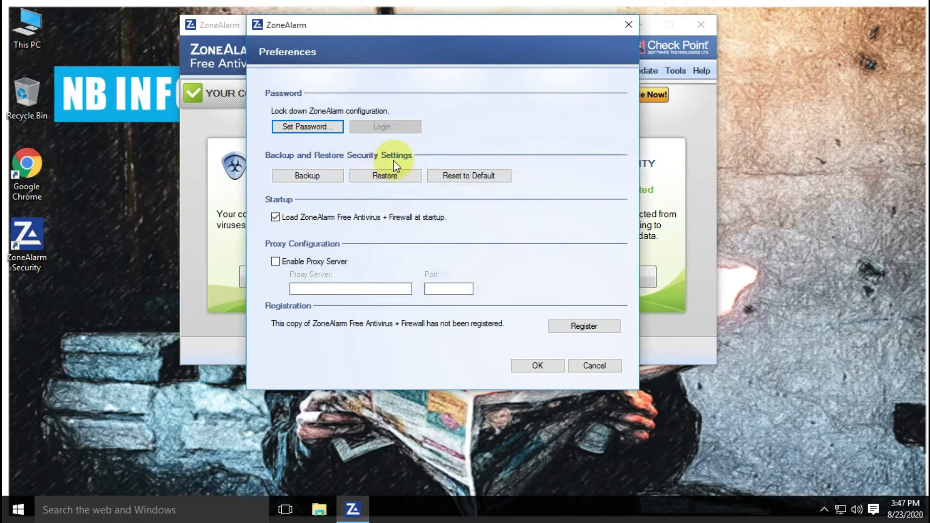
left_click(276, 217)
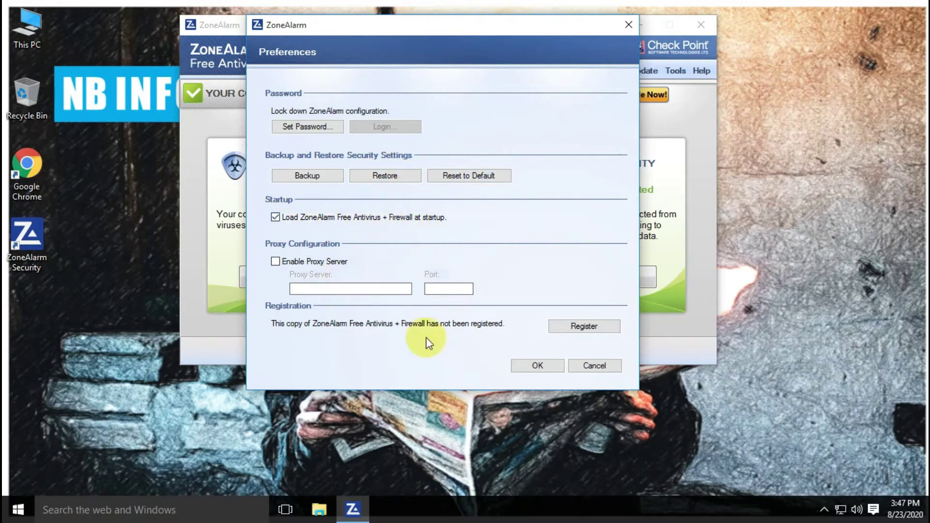
left_click(538, 366)
- Run the antivirus and component update to completion, and close the ZoneAlarm window
left_click(642, 71)
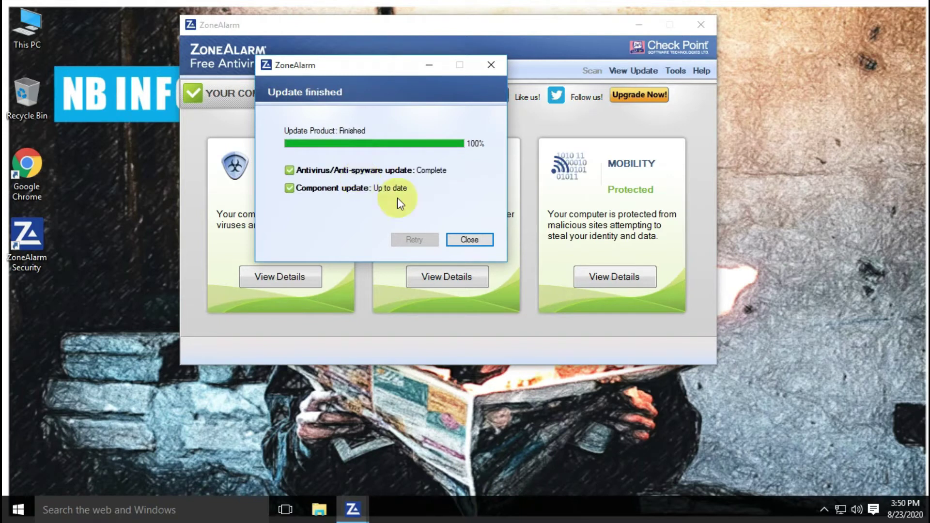
left_click(469, 239)
left_click(704, 25)
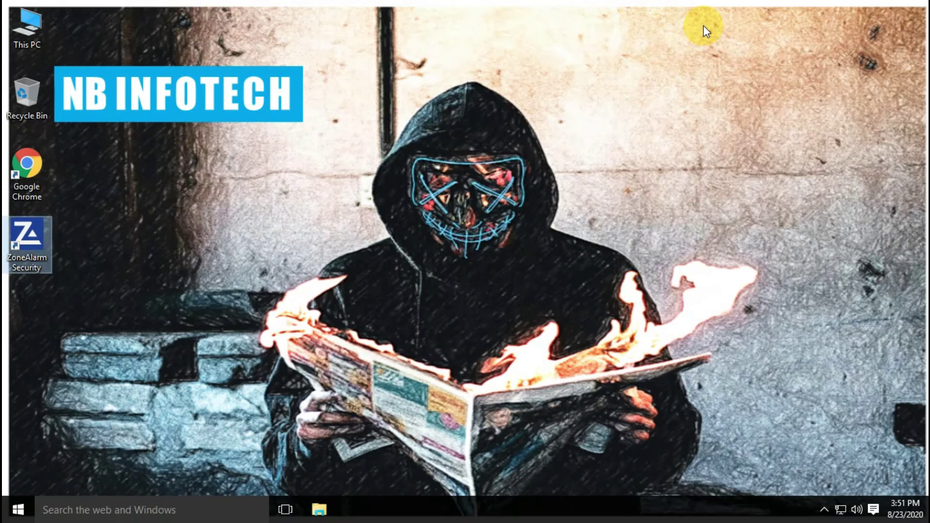
- Copy the Malwares 23-Aug-2020 archive from Downloads to the desktop and place it below the ZoneAlarm Security icon
double_click(23, 32)
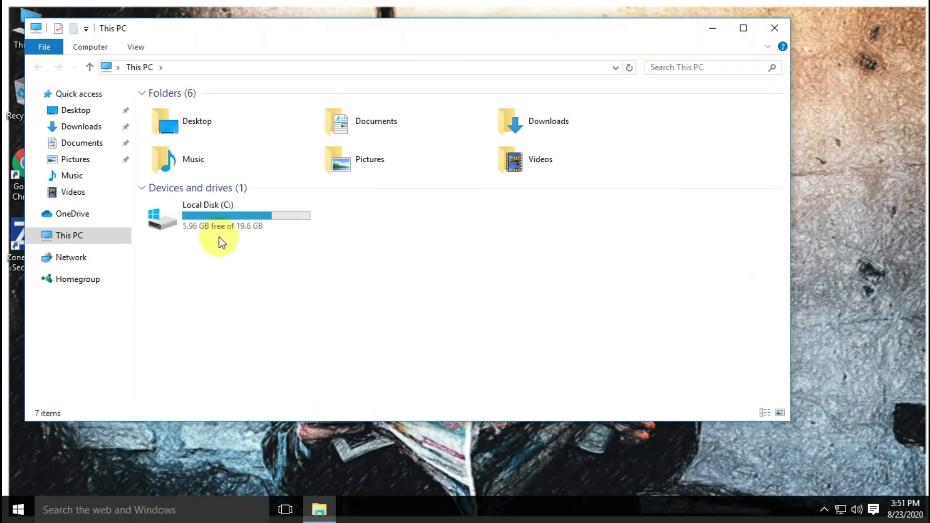
left_click(90, 127)
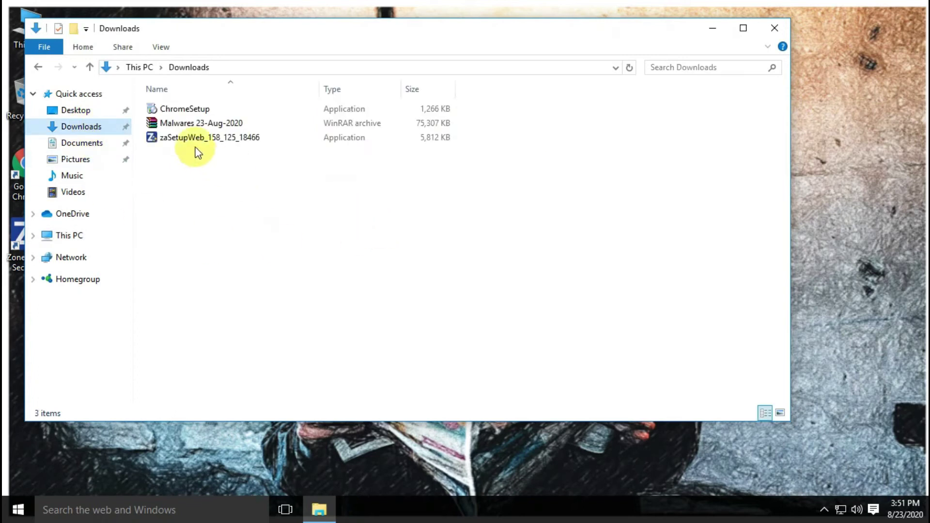
left_click(185, 123)
right_click(184, 123)
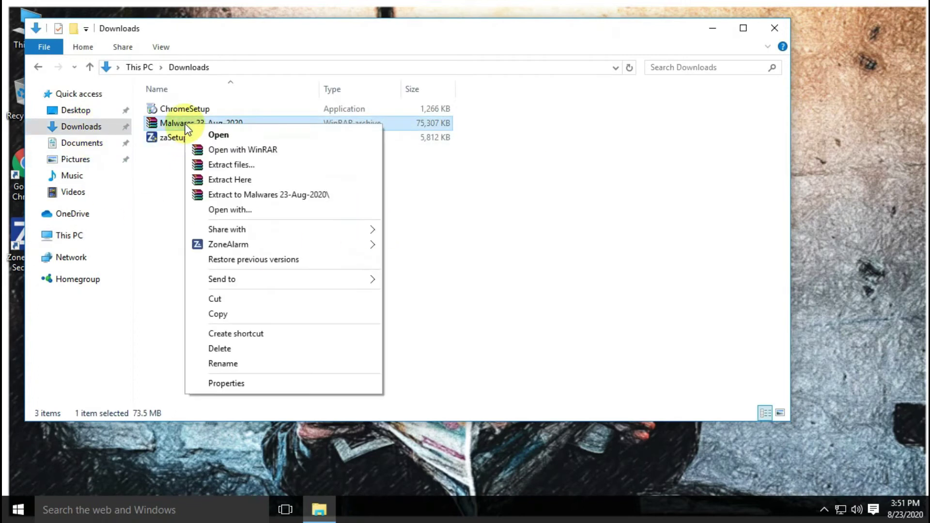
left_click(241, 320)
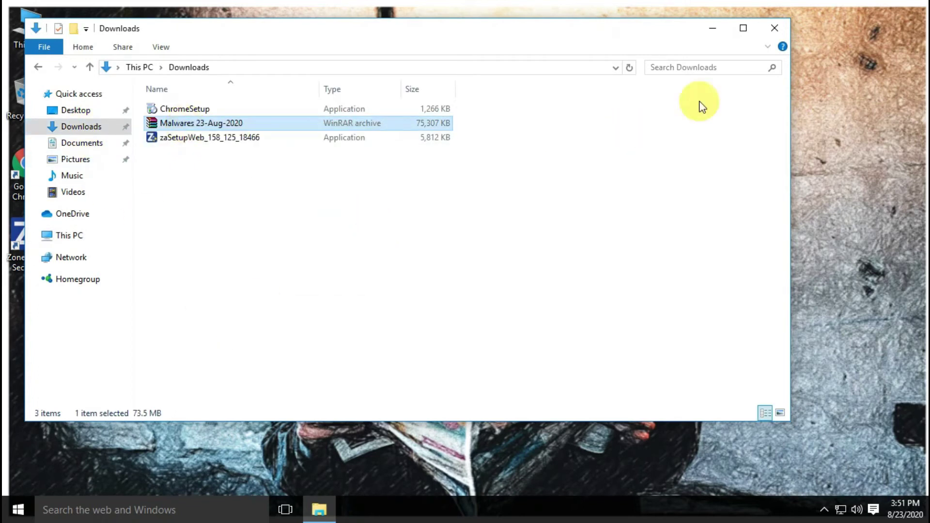
left_click(774, 28)
right_click(115, 261)
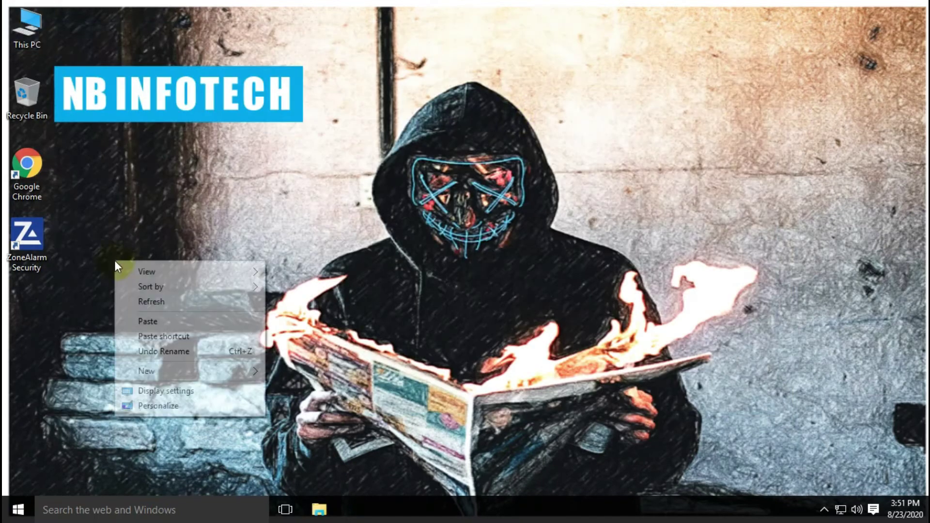
left_click(161, 326)
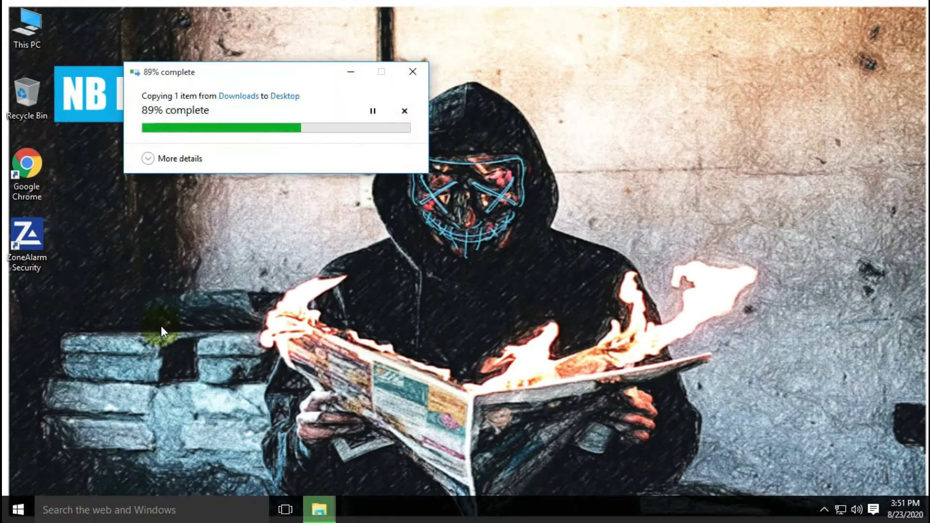
left_click_drag(146, 267, 27, 302)
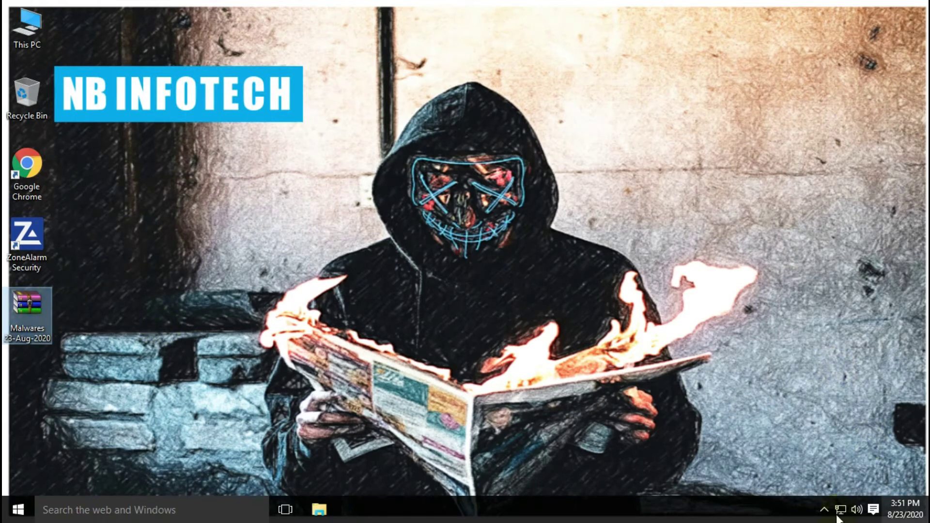
- Reopen ZoneAlarm and turn off real-time protection by disabling On-Access Scanning in the antivirus settings
left_click(823, 509)
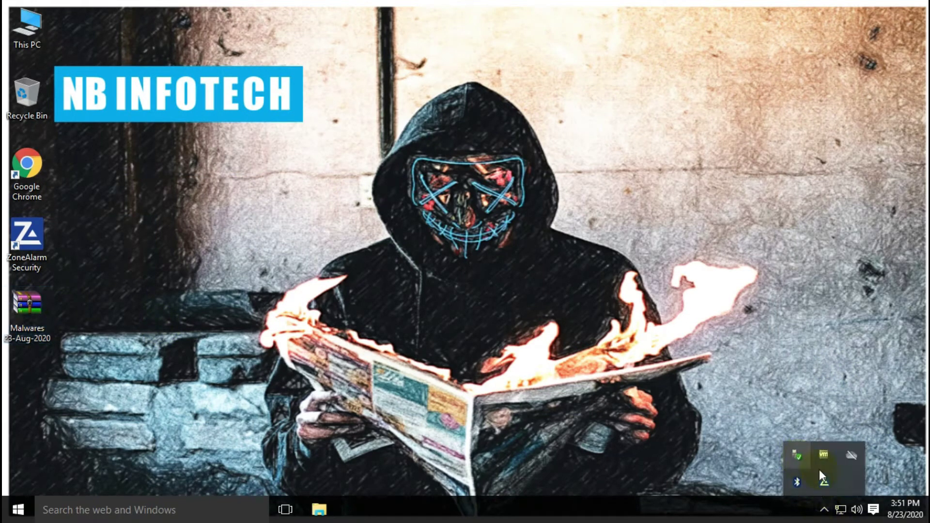
right_click(825, 481)
left_click(841, 330)
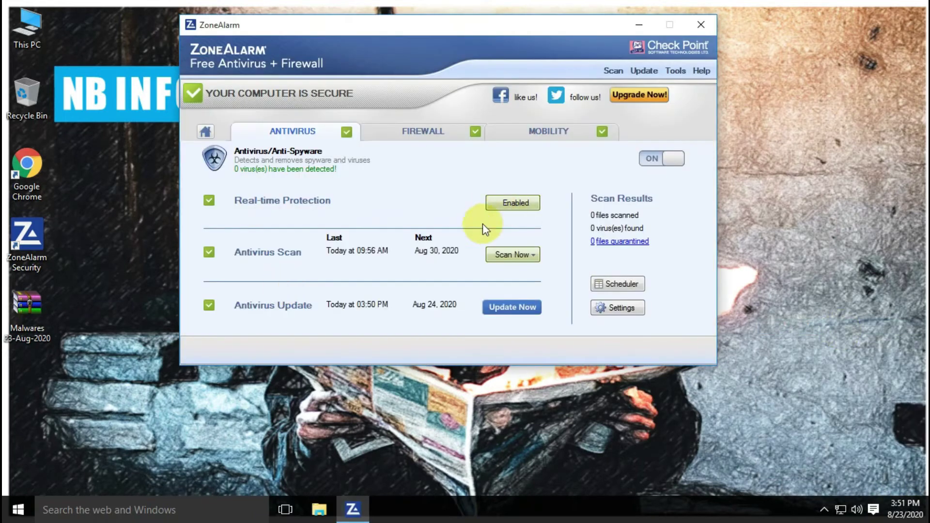
left_click(506, 203)
left_click(357, 137)
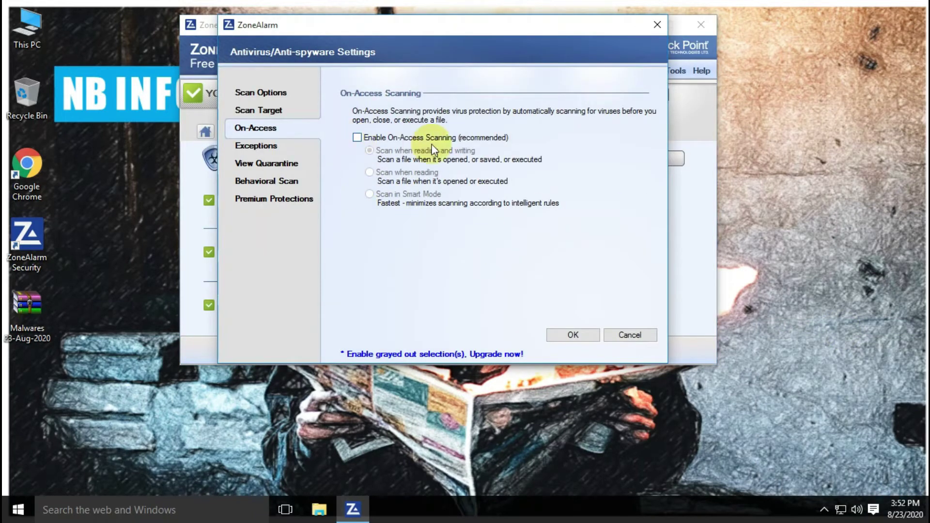
left_click(573, 334)
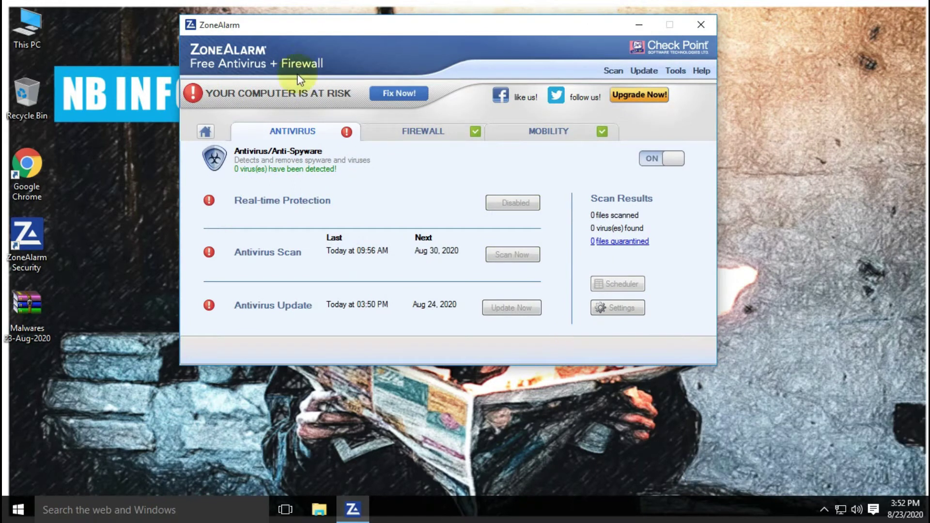
- Extract the Malwares 23-Aug-2020 archive directly onto the desktop
left_click(14, 304)
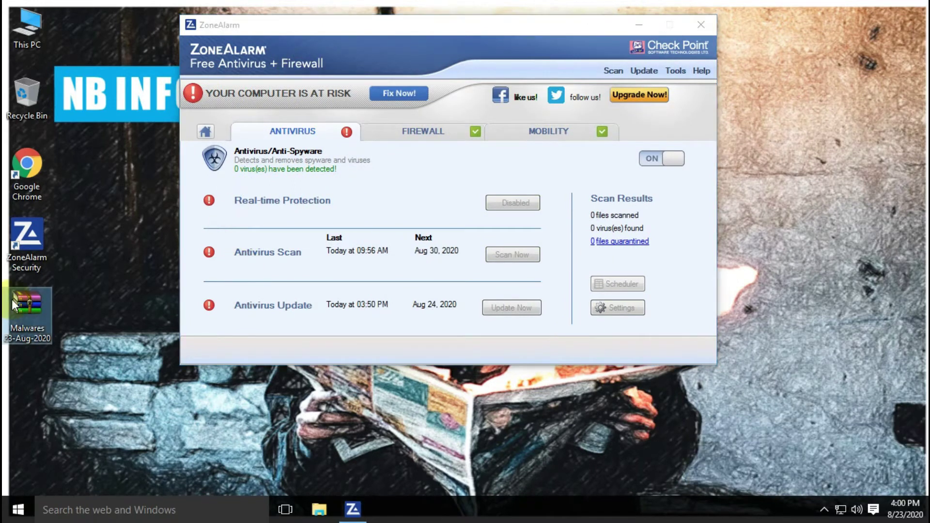
right_click(15, 305)
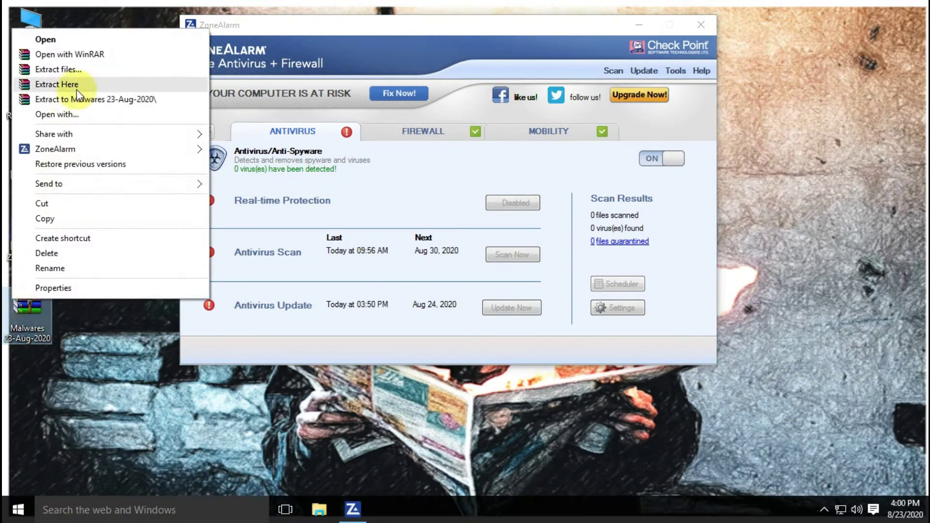
left_click(53, 83)
key("Return")
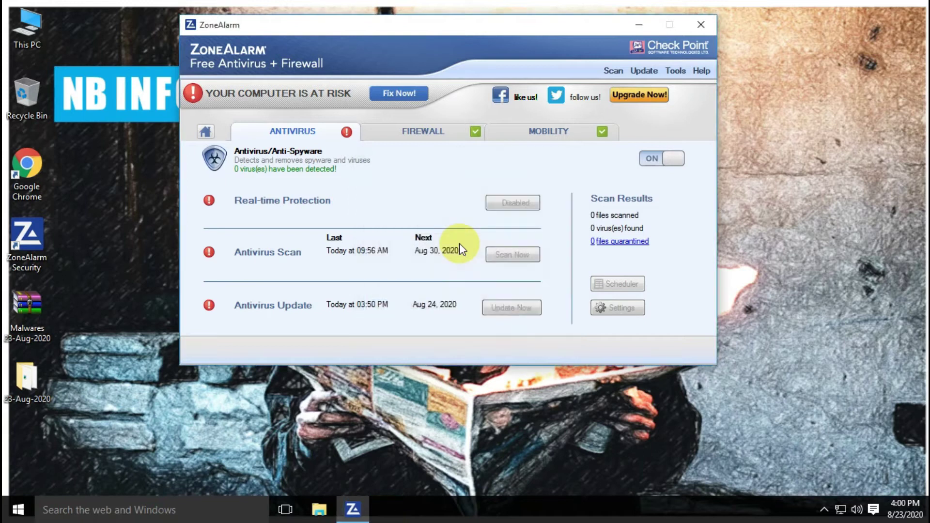
- Scan the extracted 23-Aug-2020 folder with ZoneAlarm, showing the detections and maximizing the results window
left_click(137, 208)
right_click(39, 379)
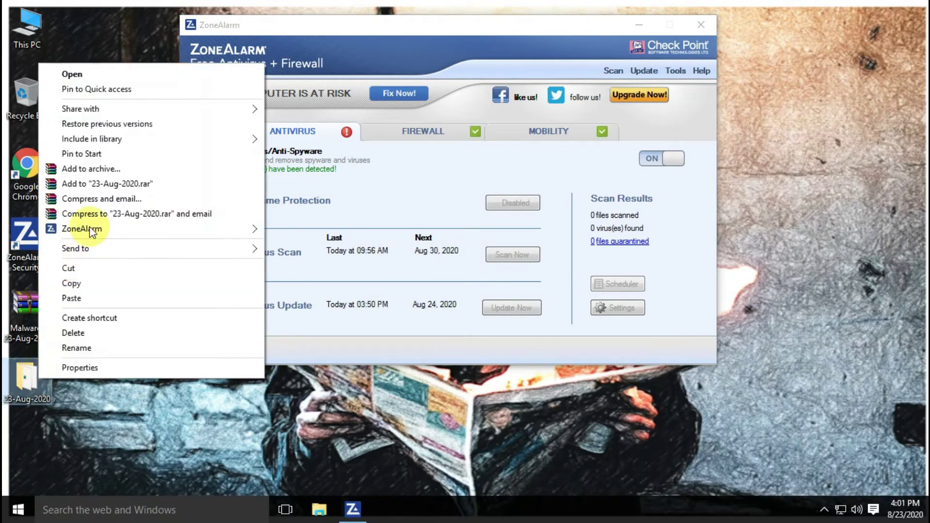
mouse_move(241, 228)
left_click(295, 231)
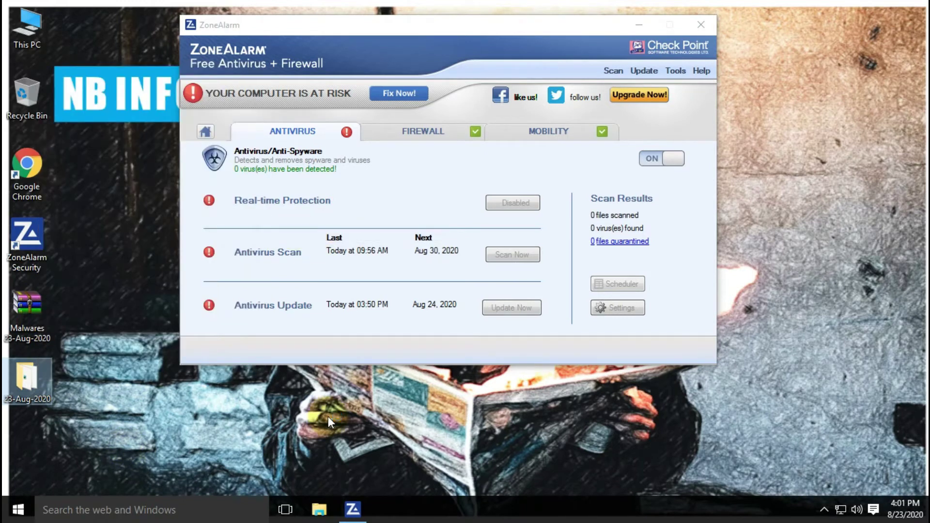
left_click(265, 308)
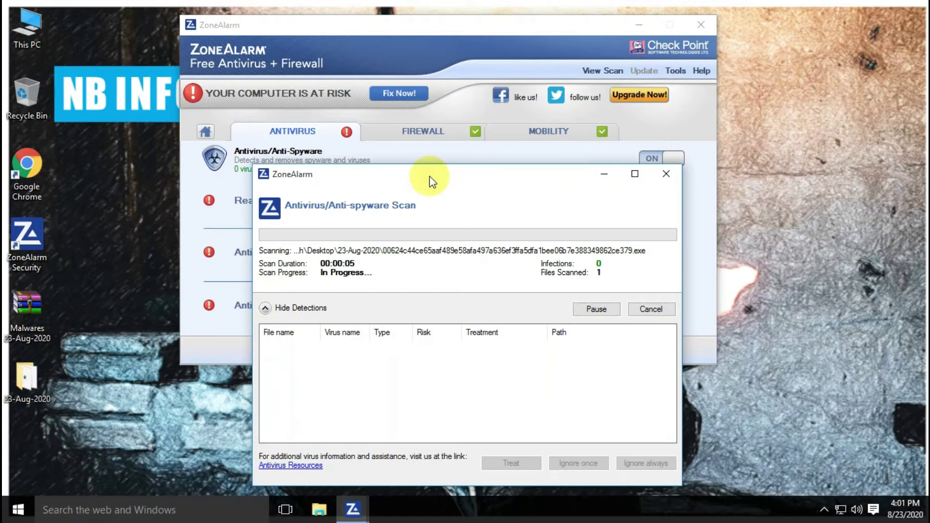
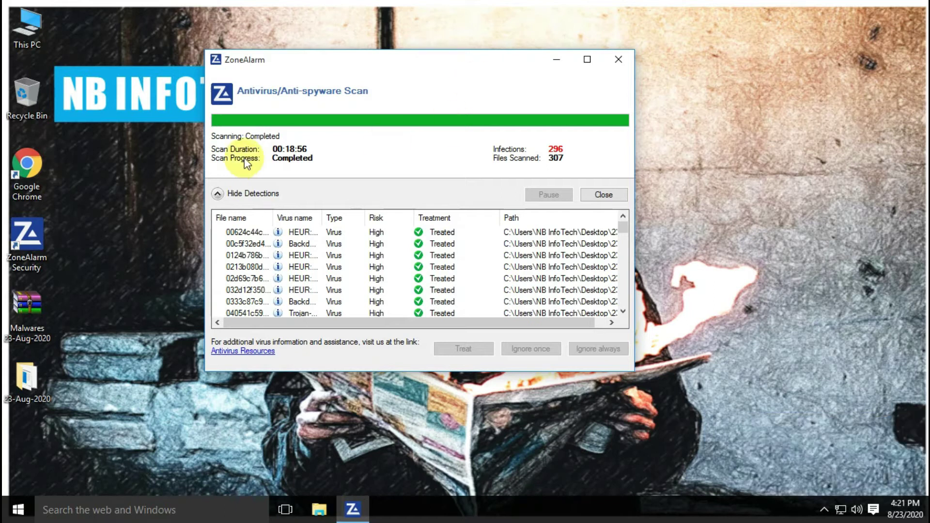
left_click(588, 60)
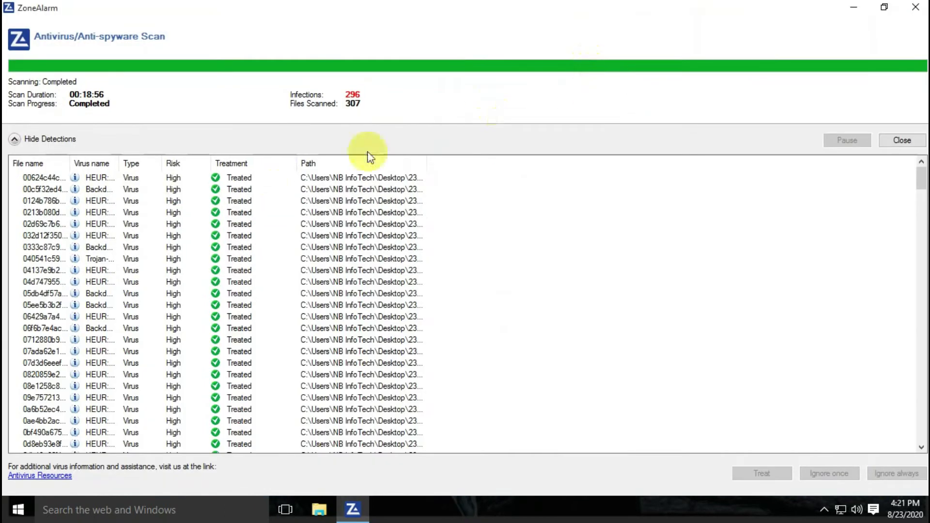
- Widen the Virus name column to fit its contents and review the treated detections down to the end of the list
double_click(118, 163)
scroll(261, 310, "down", 20)
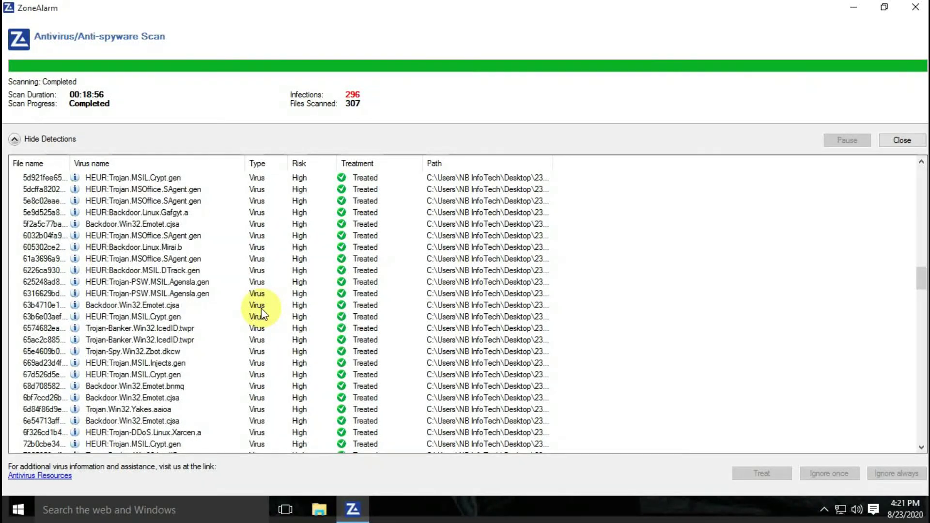
scroll(261, 313, "down", 13)
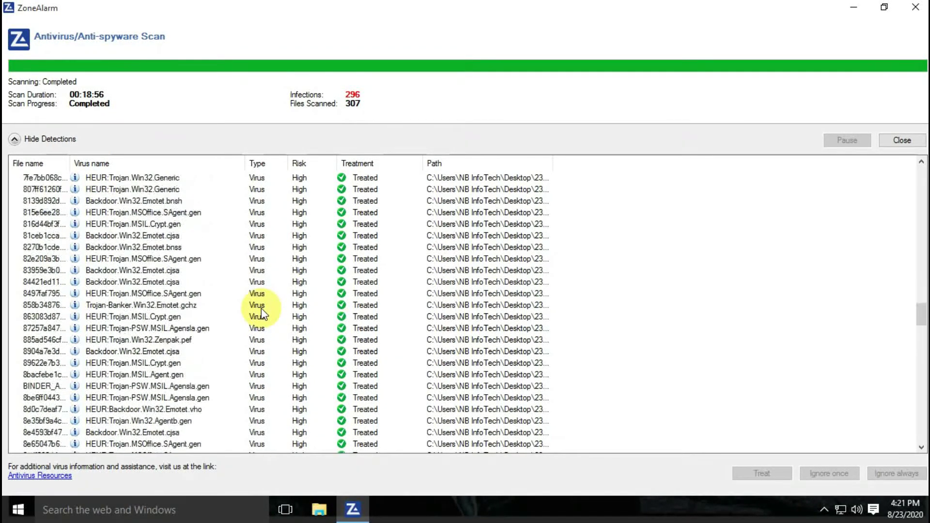
scroll(261, 312, "down", 13)
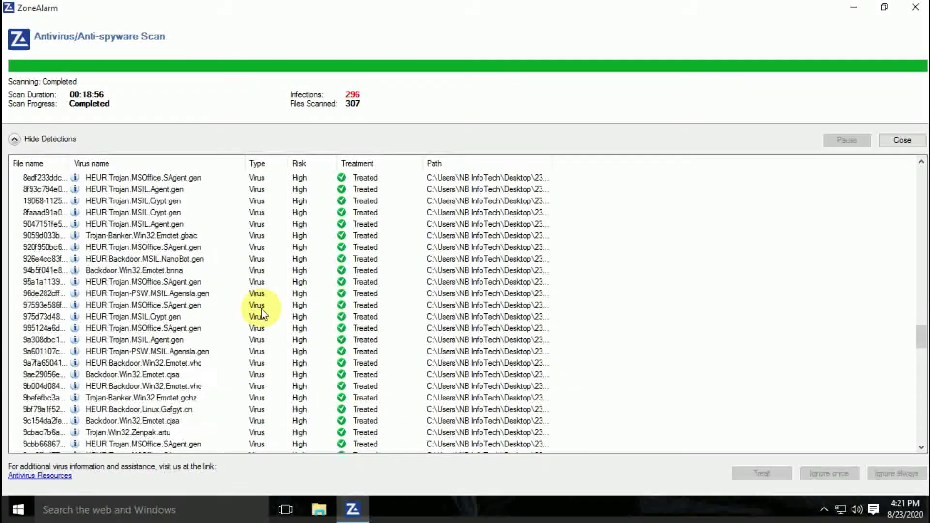
scroll(262, 313, "down", 20)
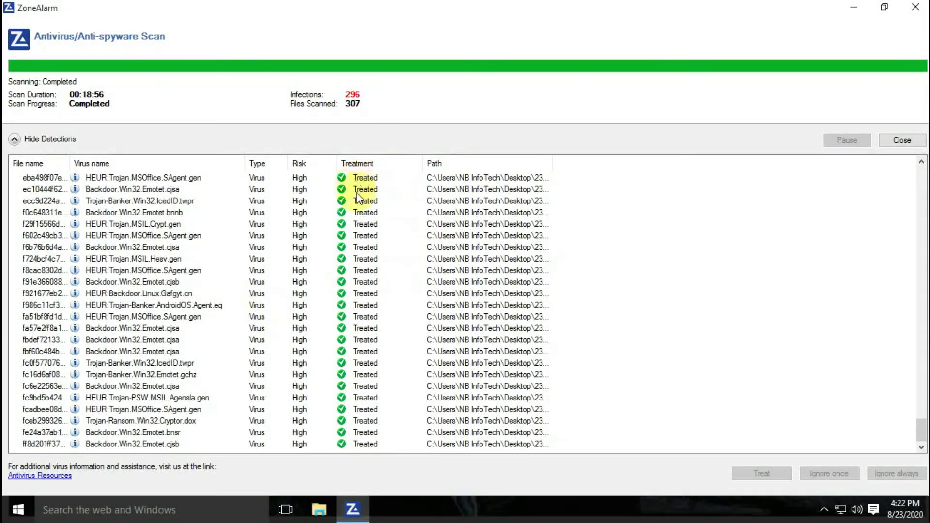
scroll(367, 327, "up", 20)
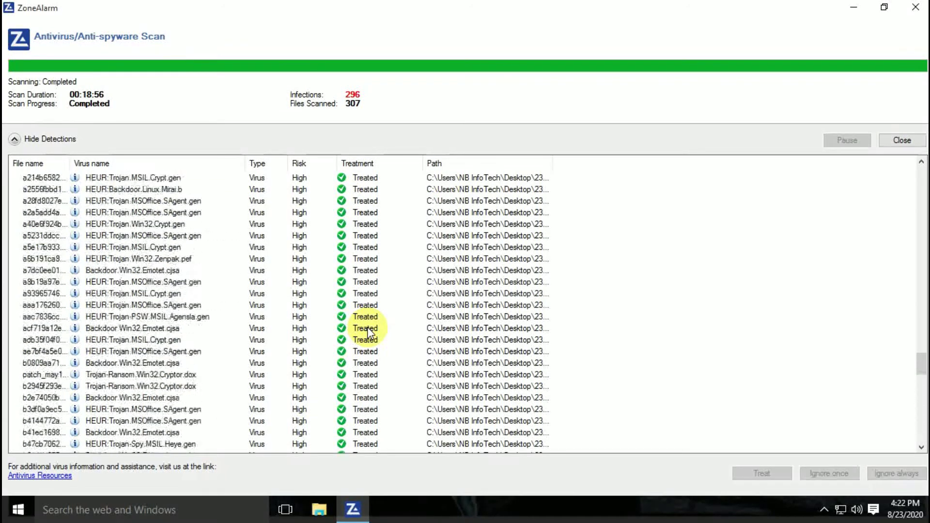
- Widen the Path column to show full file paths, review the detections back to the start, and close the scan results
double_click(555, 163)
scroll(564, 310, "up", 15)
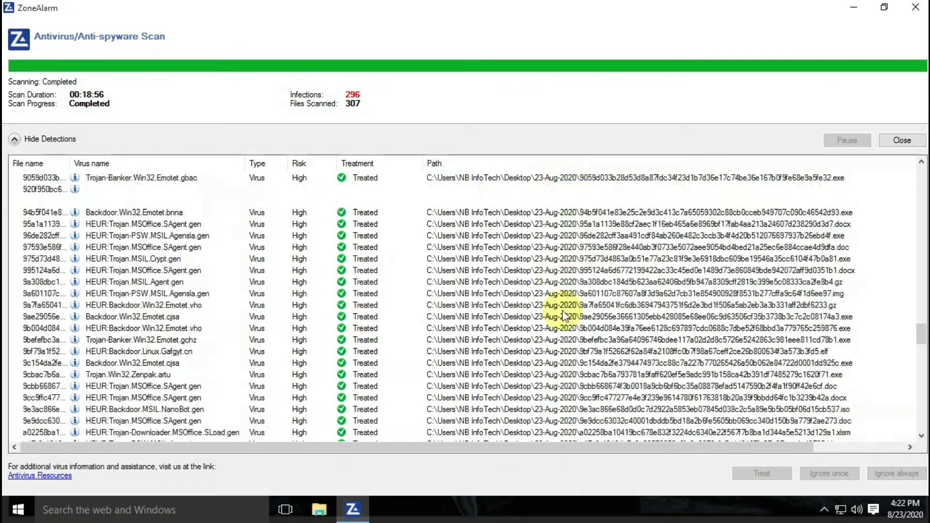
scroll(564, 315, "up", 15)
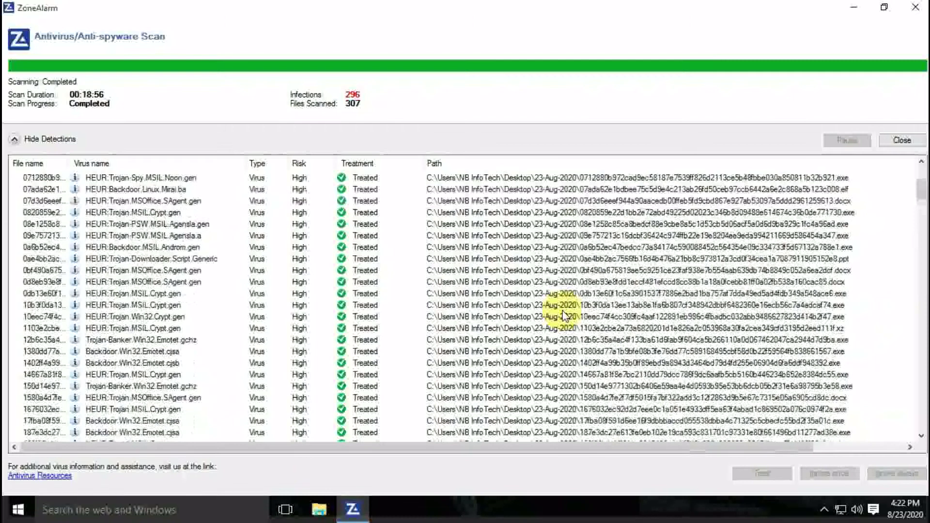
scroll(565, 315, "up", 5)
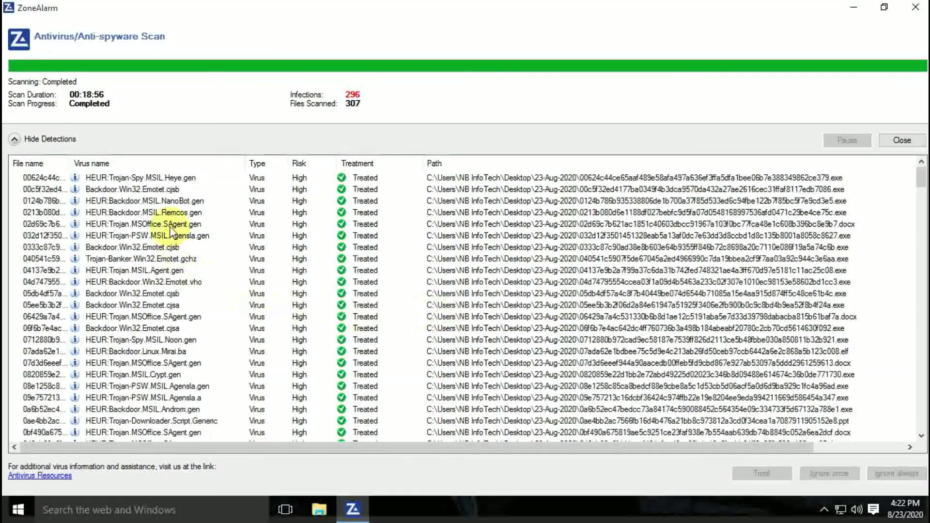
left_click(905, 140)
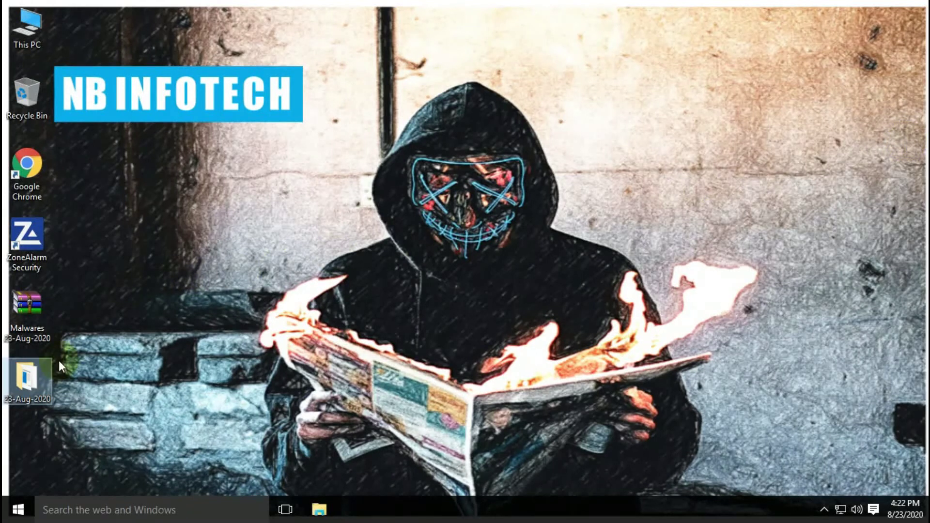
- Open the 23-Aug-2020 folder on the desktop, select all remaining files to check their count, and close the folder
double_click(28, 378)
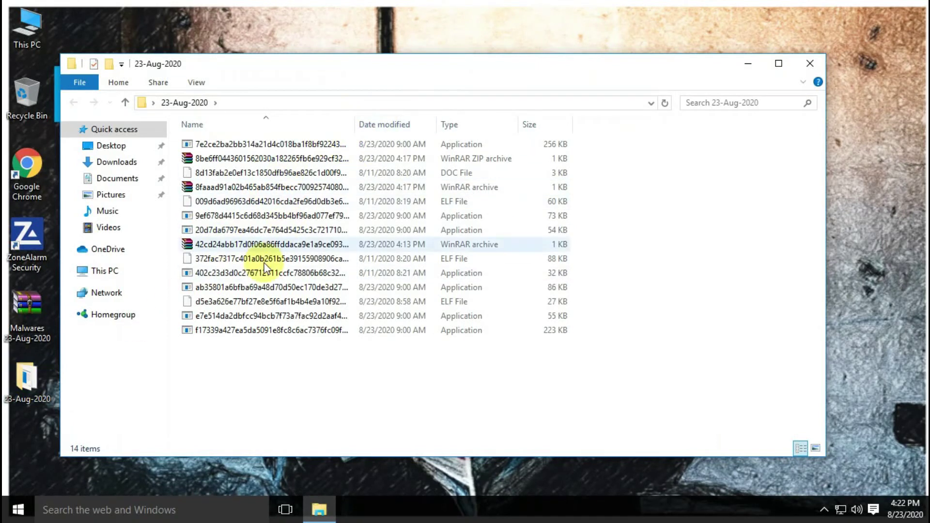
left_click_drag(204, 370, 263, 139)
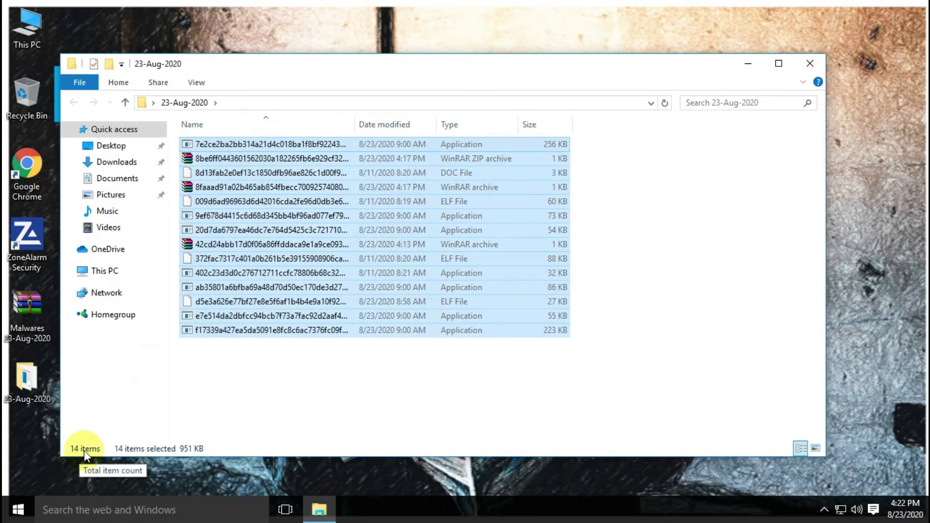
left_click(669, 106)
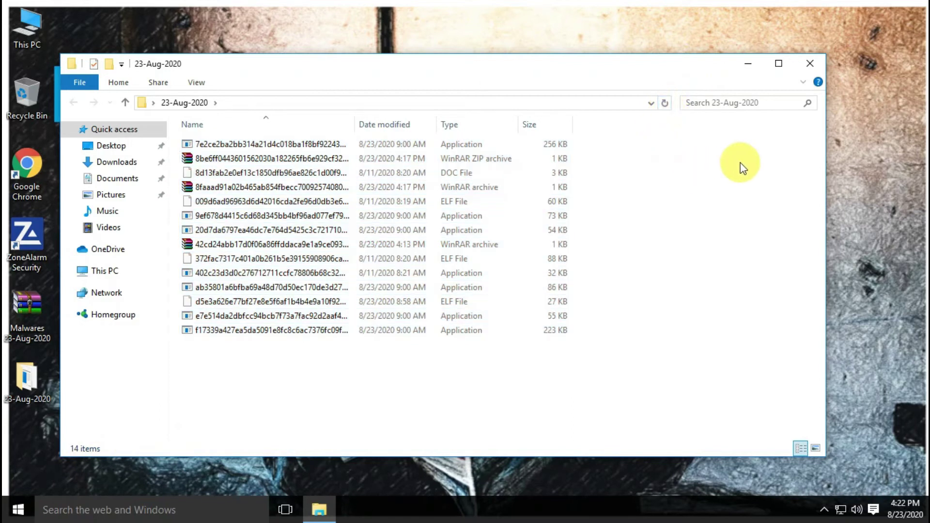
left_click(809, 67)
- Reopen ZoneAlarm, fix the At Risk antivirus status to re-enable real-time protection, and close its window
double_click(27, 237)
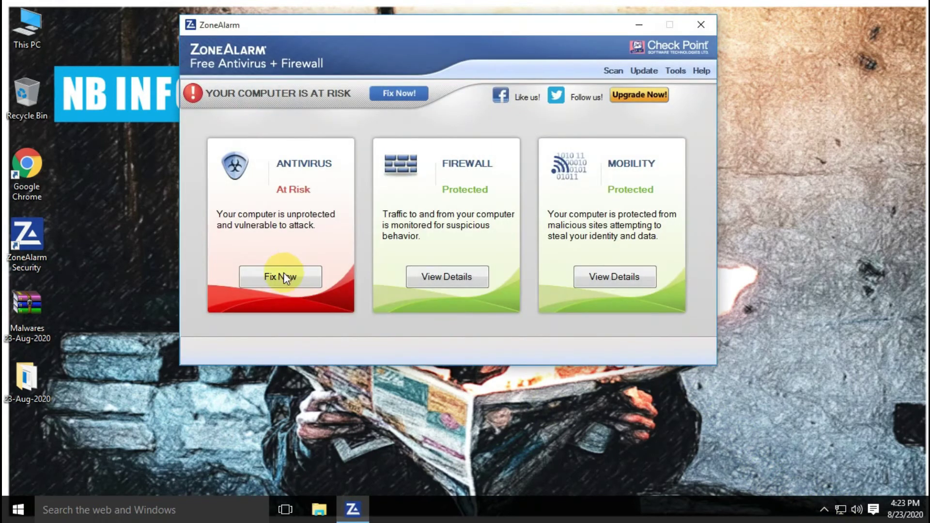
left_click(825, 511)
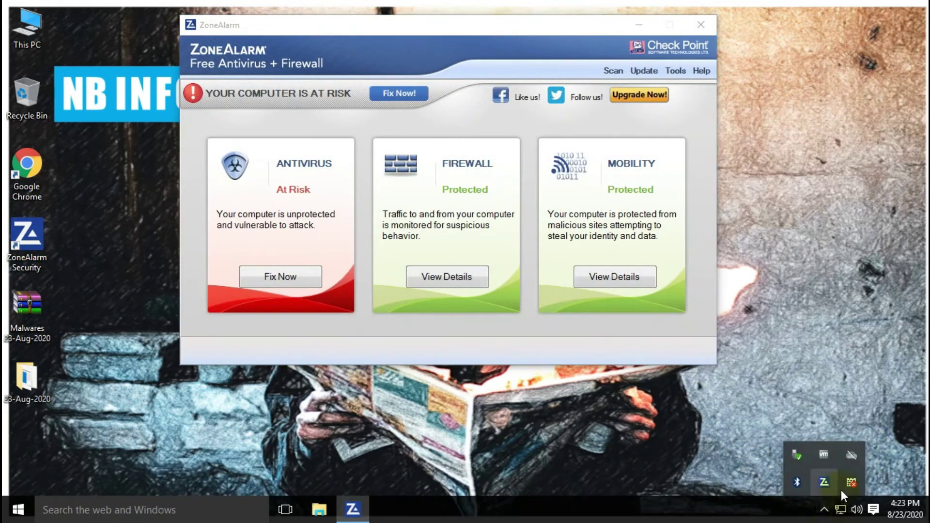
right_click(826, 484)
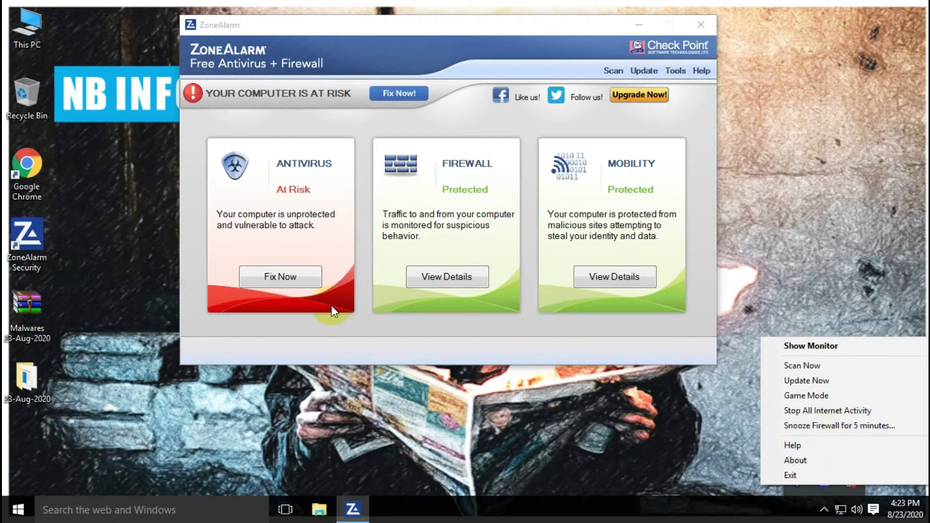
left_click(306, 316)
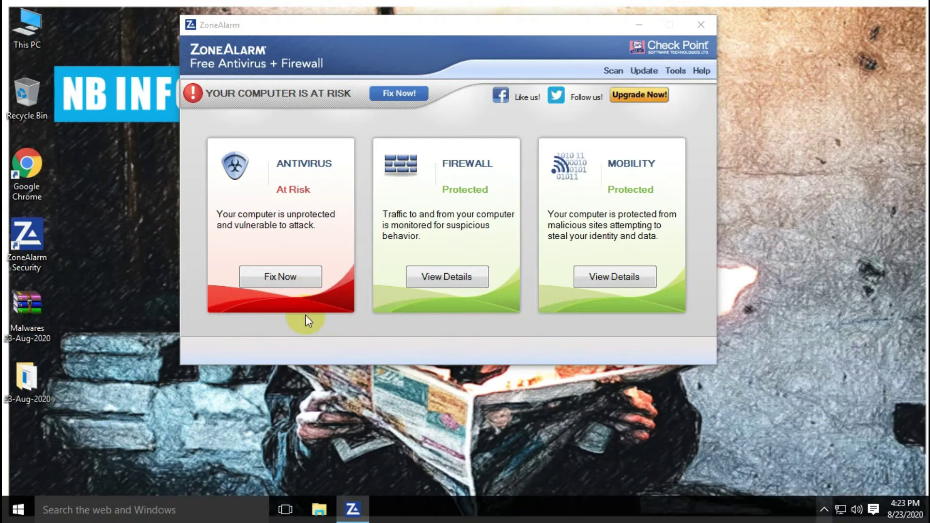
left_click(283, 281)
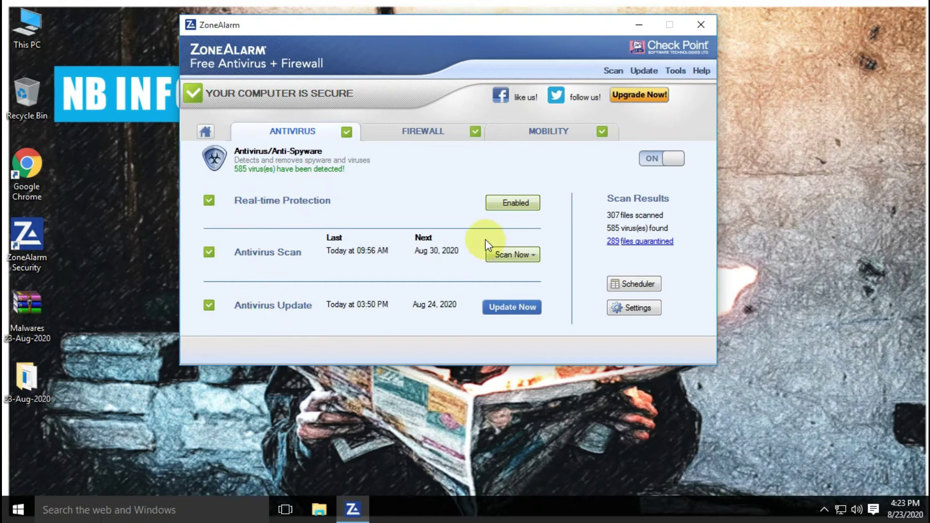
left_click(699, 27)
right_click(544, 93)
left_click(570, 139)
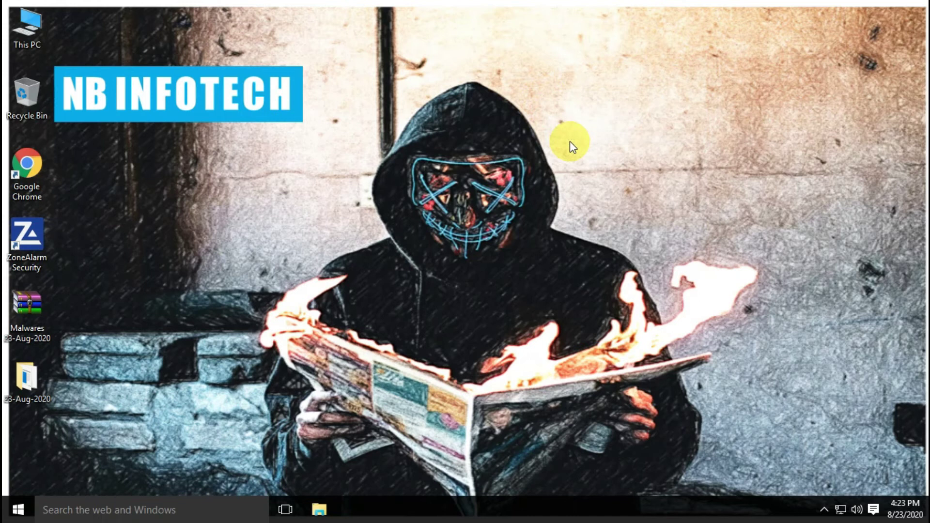
right_click(570, 141)
left_click(584, 182)
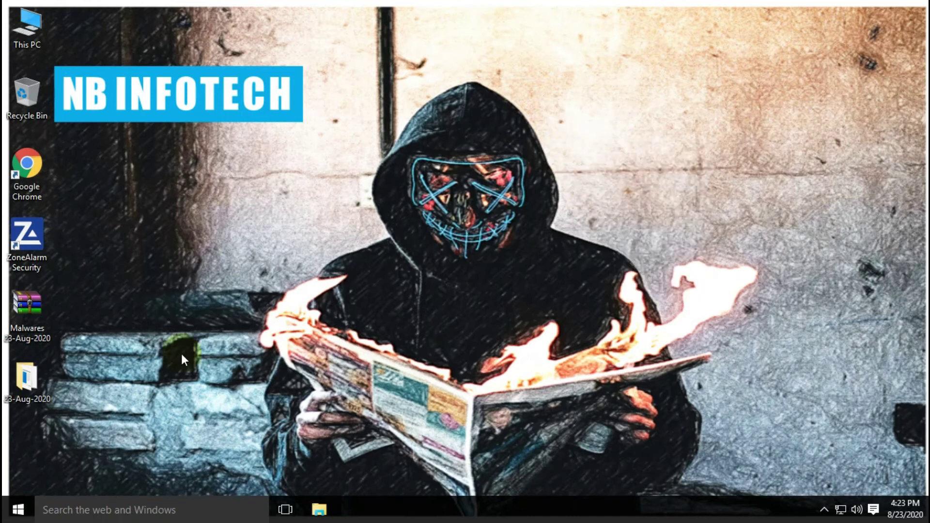
- Rescan the 23-Aug-2020 folder with ZoneAlarm Antivirus, show the detections list, and close the scan results
right_click(19, 391)
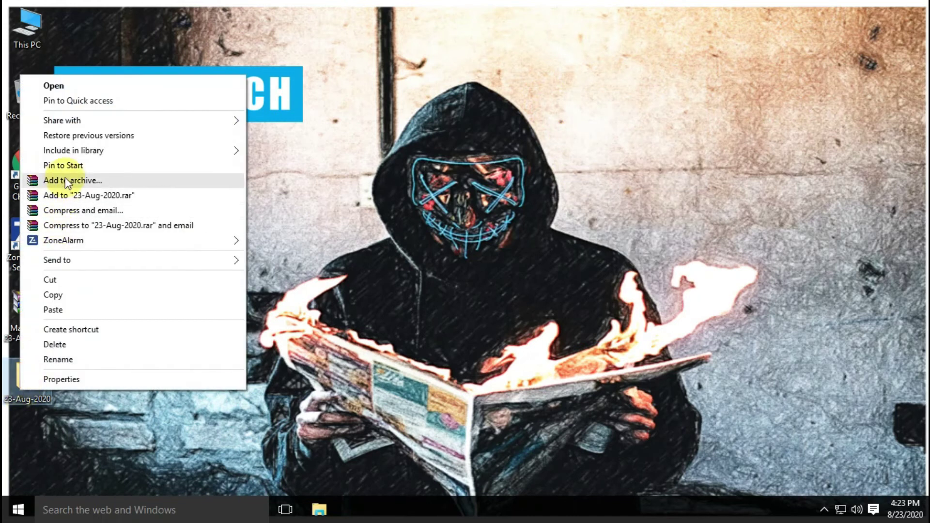
mouse_move(58, 242)
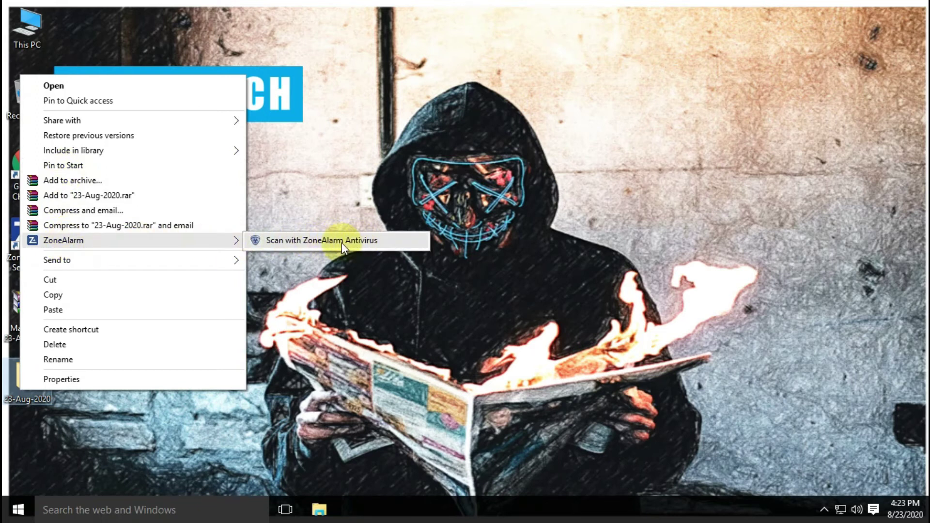
left_click(308, 243)
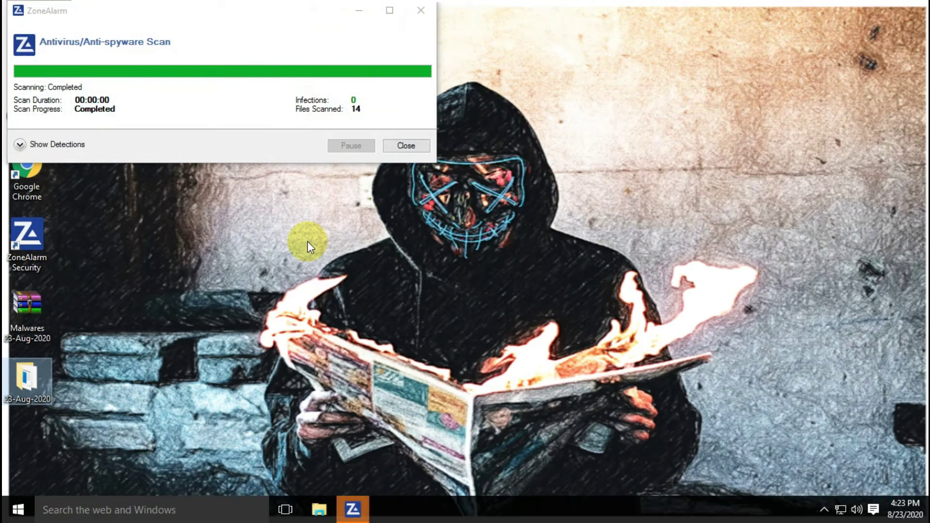
left_click(18, 154)
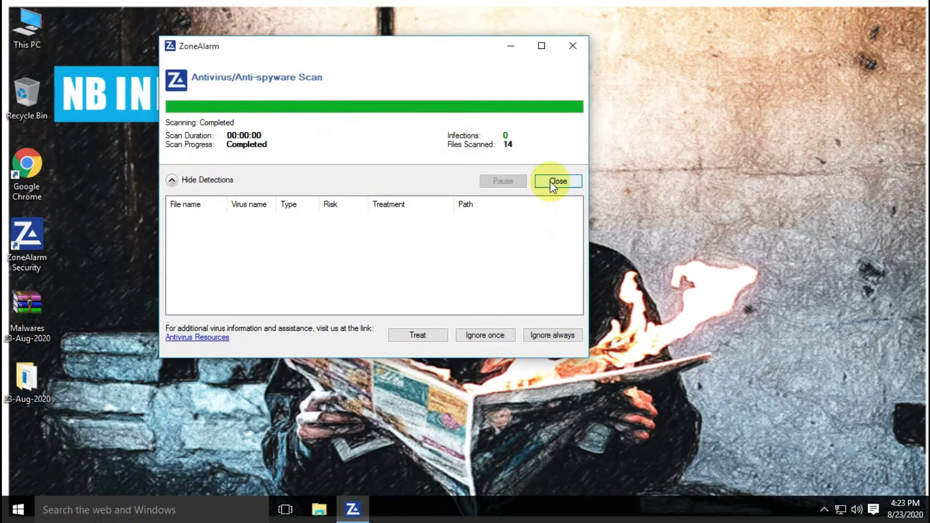
left_click(552, 182)
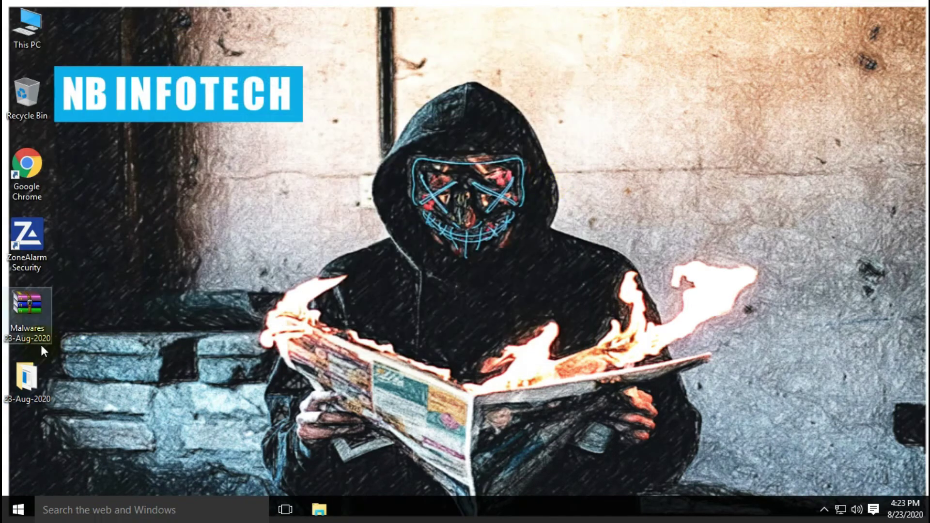
- Sort the files in the 23-Aug-2020 folder by type and try to run the first two applications, 7e2ce2ba… and 9ef678d4…
double_click(26, 381)
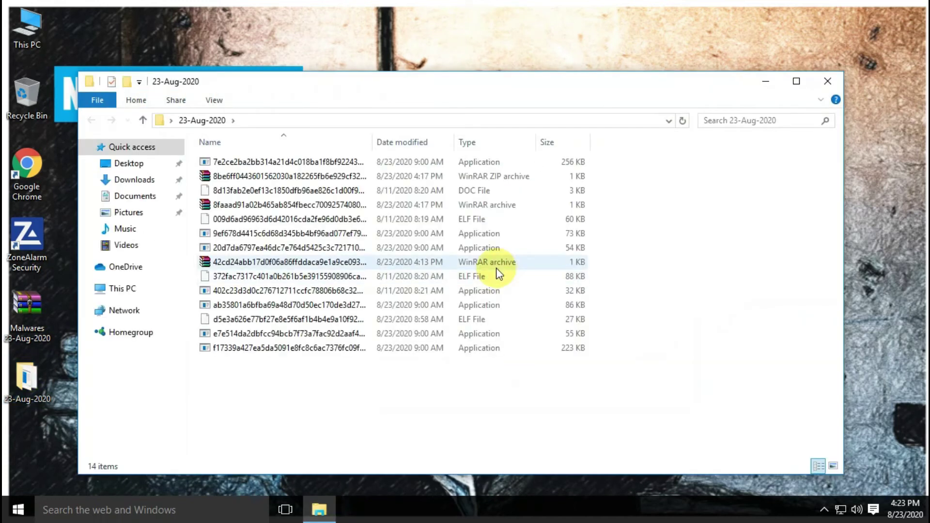
left_click(468, 142)
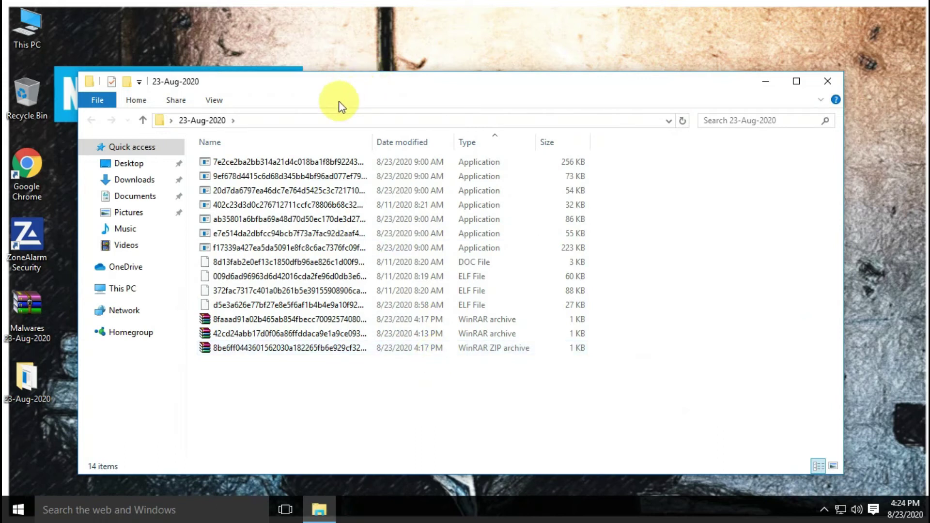
left_click(257, 165)
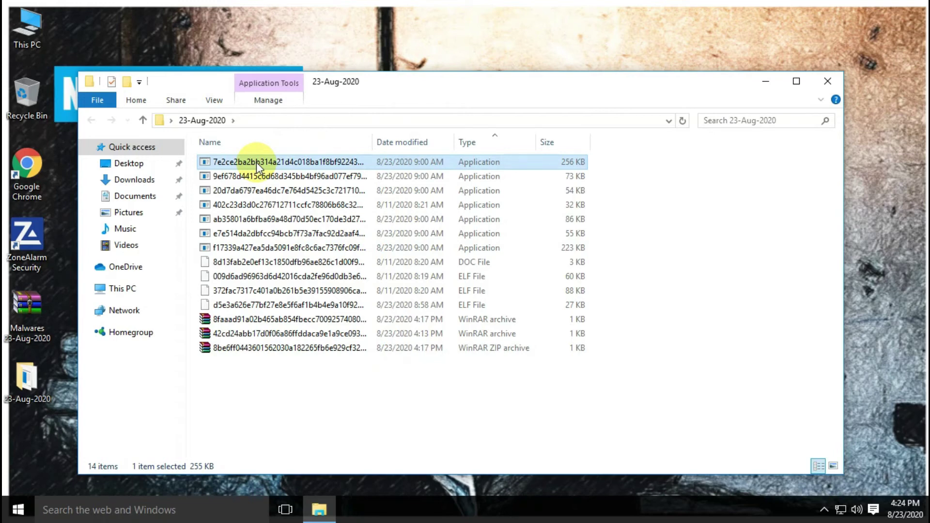
double_click(256, 165)
left_click(637, 275)
double_click(237, 177)
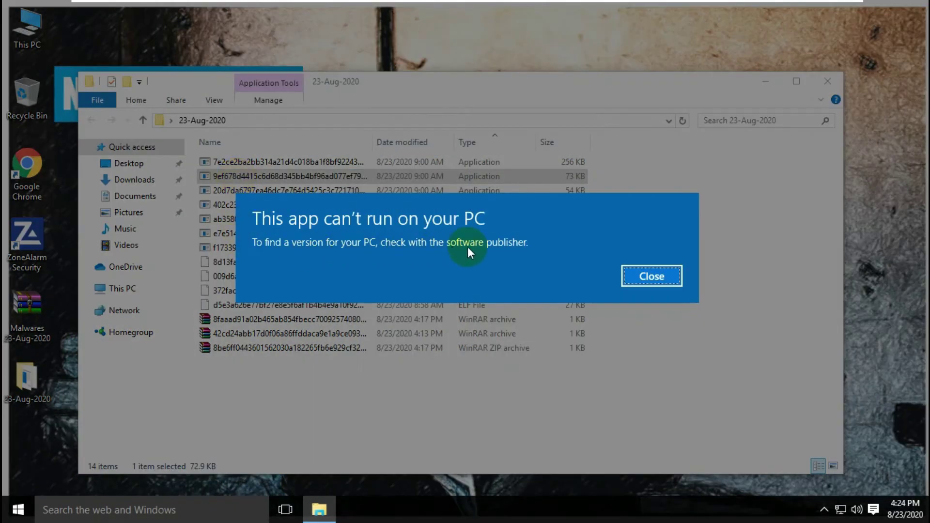
left_click(630, 277)
- Try to run the next two sample applications in the folder, 20d7da67… and 402c23d3…
left_click(258, 192)
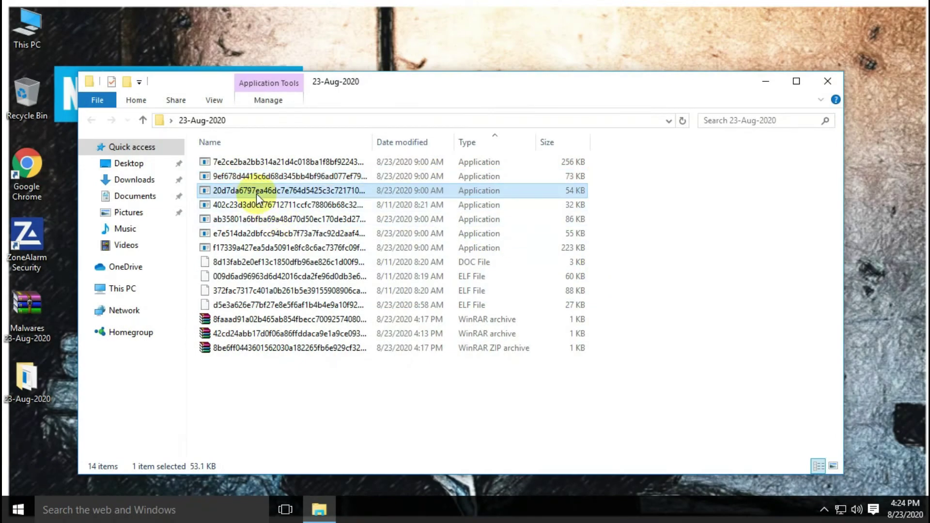
double_click(257, 195)
left_click(650, 275)
double_click(232, 206)
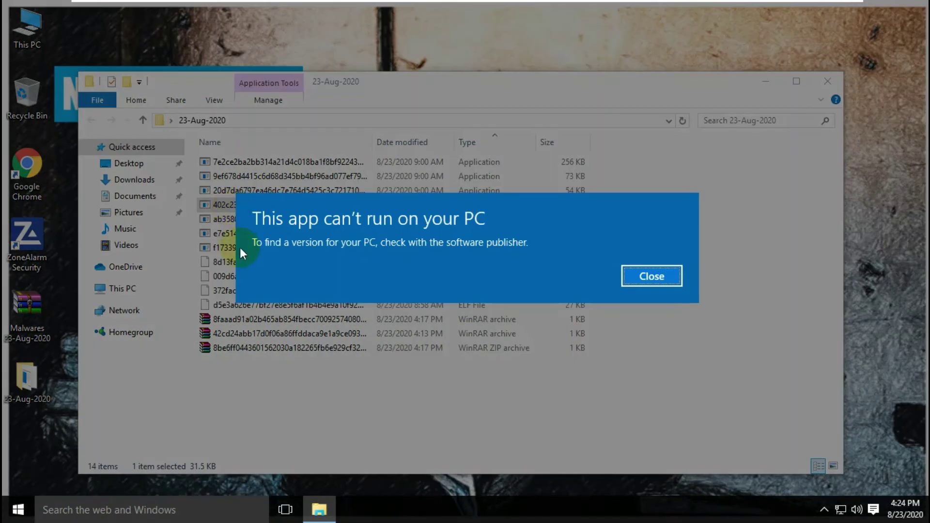
left_click(638, 276)
- Try to run the last three sample applications in the folder, ab35801a…, e7e514da… and f17339a4…
left_click(212, 218)
double_click(211, 219)
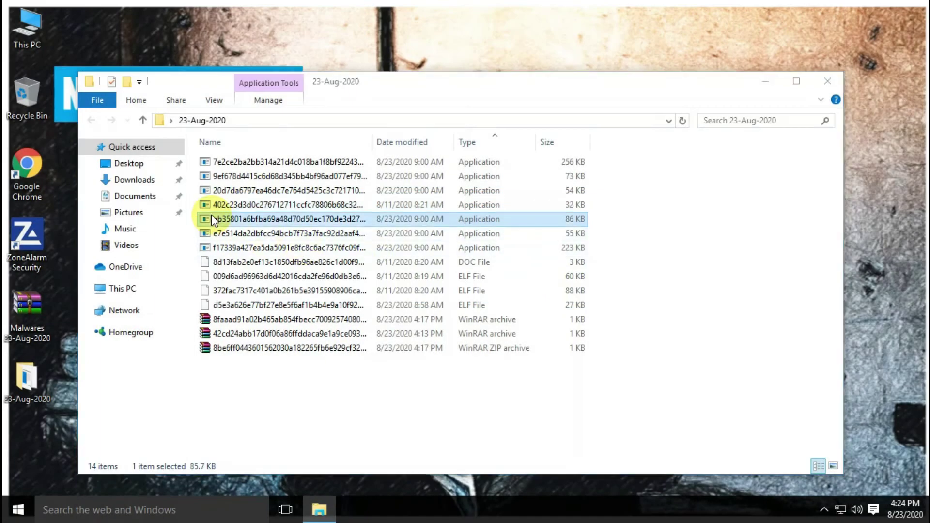
left_click(649, 278)
double_click(248, 234)
left_click(649, 278)
left_click(245, 251)
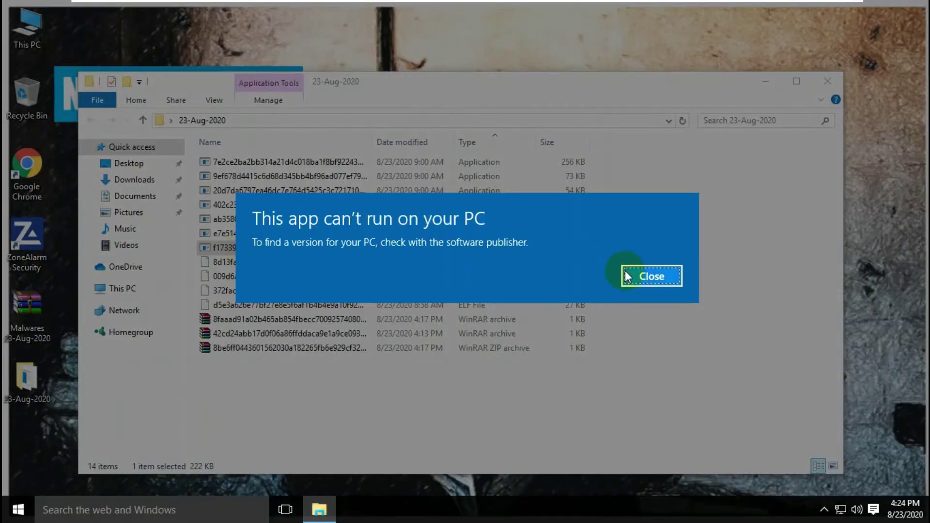
left_click(626, 276)
- Widen the Name column to show the samples' full file names, and switch to a maximized Chrome window with the bookmarked VirusTotal site
left_click_drag(372, 142, 519, 142)
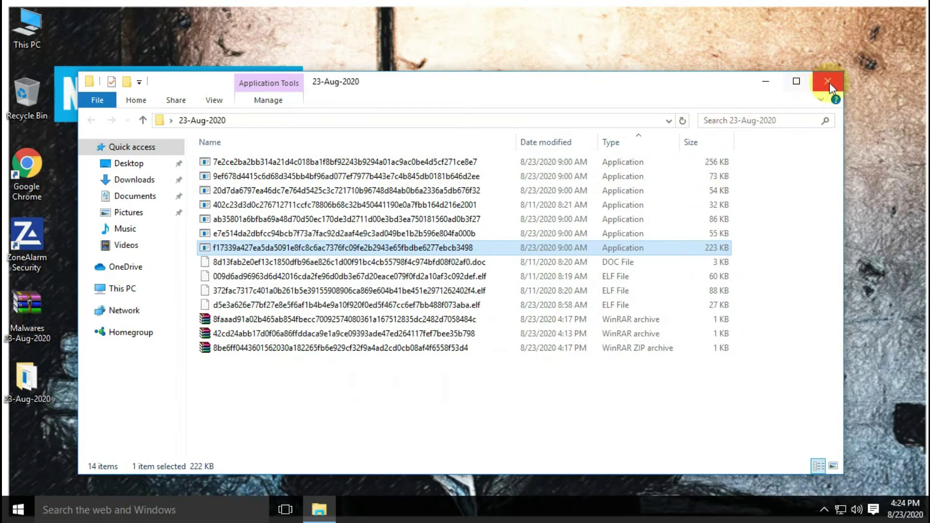
left_click(766, 81)
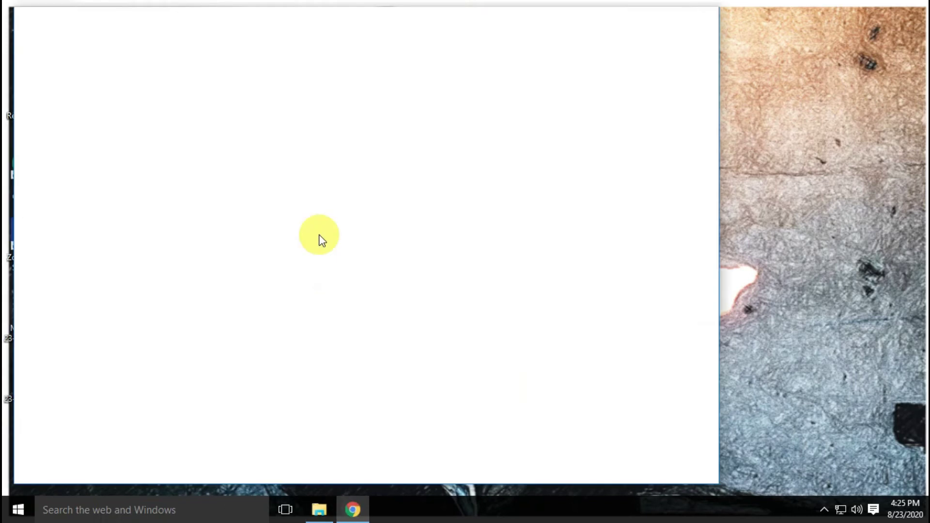
left_click(672, 19)
left_click(92, 57)
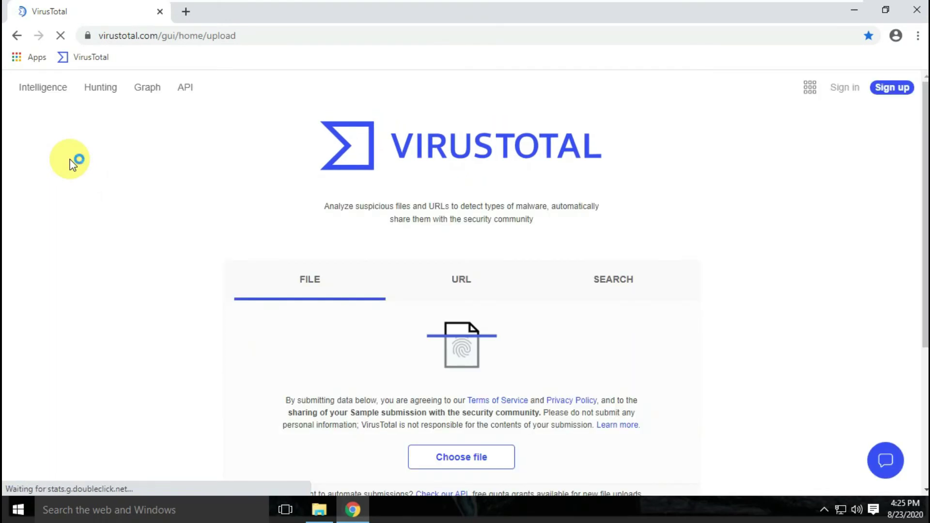
- Try dropping sample 402c23d3… from the 23-Aug-2020 folder onto VirusTotal, and submit the 20d7da67… application through the file chooser instead
left_click(319, 510)
left_click_drag(158, 91, 562, 103)
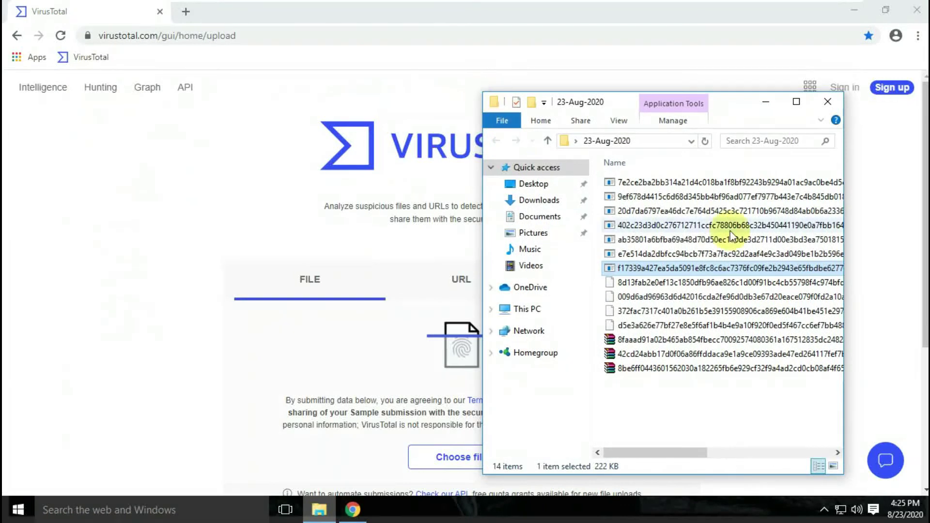
left_click_drag(665, 225, 447, 270)
left_click(485, 373)
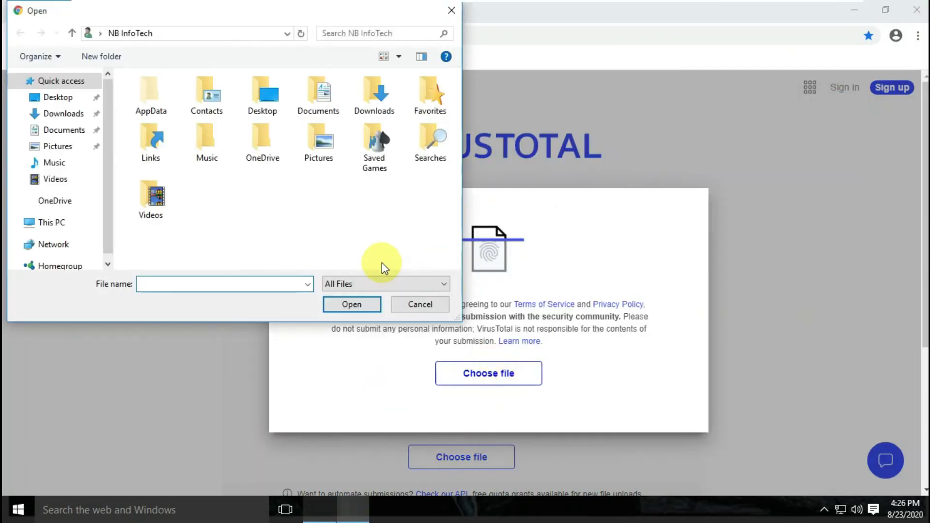
left_click(396, 78)
double_click(293, 136)
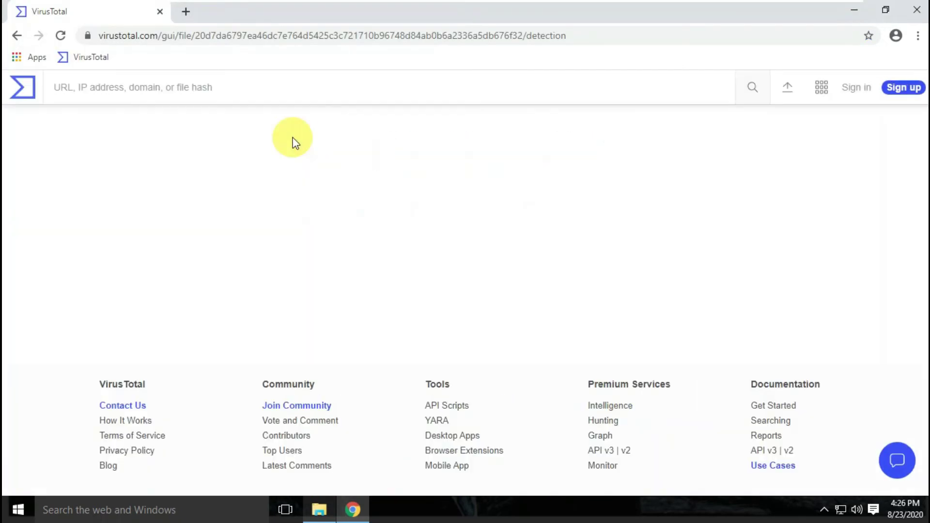
- Check the engine count, file type and file name in the VirusTotal report for 20d7da67…
left_click_drag(160, 138, 301, 139)
left_click(839, 195)
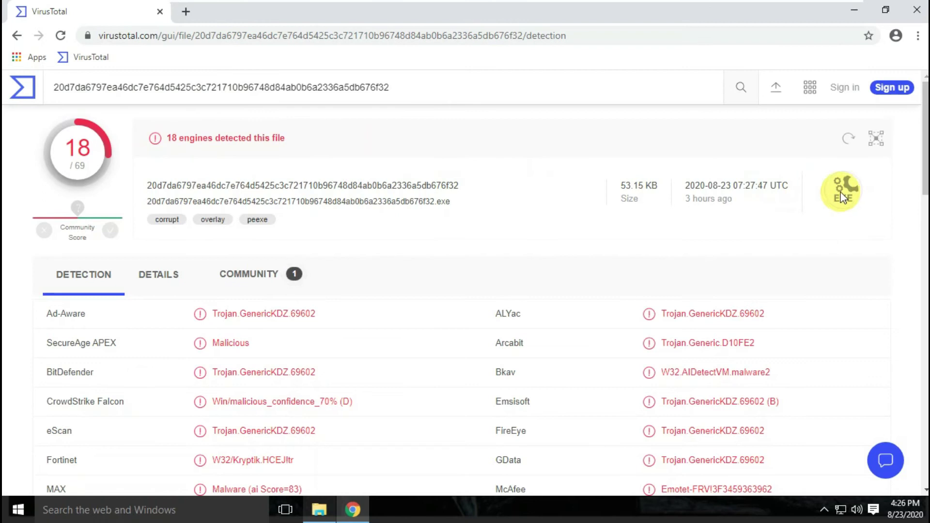
left_click_drag(434, 201, 478, 213)
left_click(332, 228)
- Review which engines flag 20d7da67…, covering Ad-Aware, ALYac, BitDefender, Emsisoft, CrowdStrike Falcon, eScan, FireEye and Fortinet
scroll(52, 184, "down", 3)
double_click(51, 183)
double_click(504, 180)
double_click(63, 236)
left_click_drag(502, 266, 528, 265)
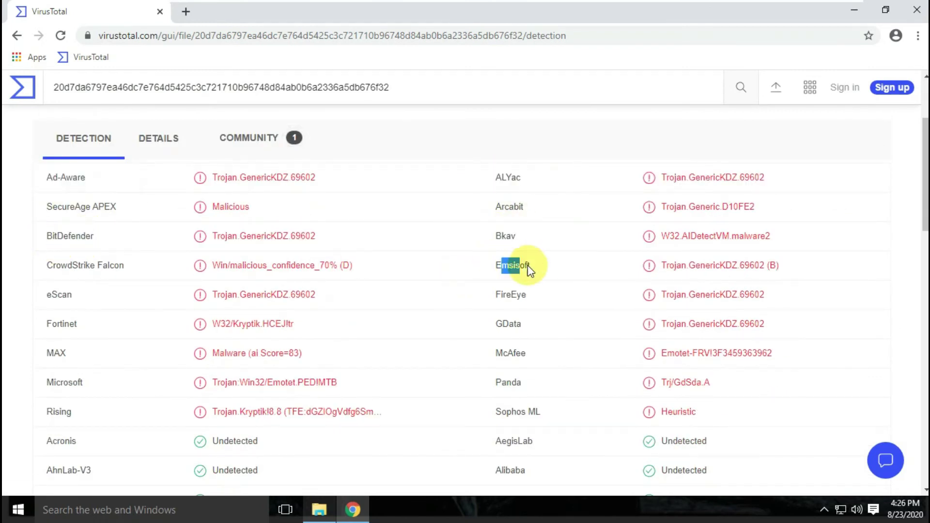
triple_click(76, 268)
double_click(100, 293)
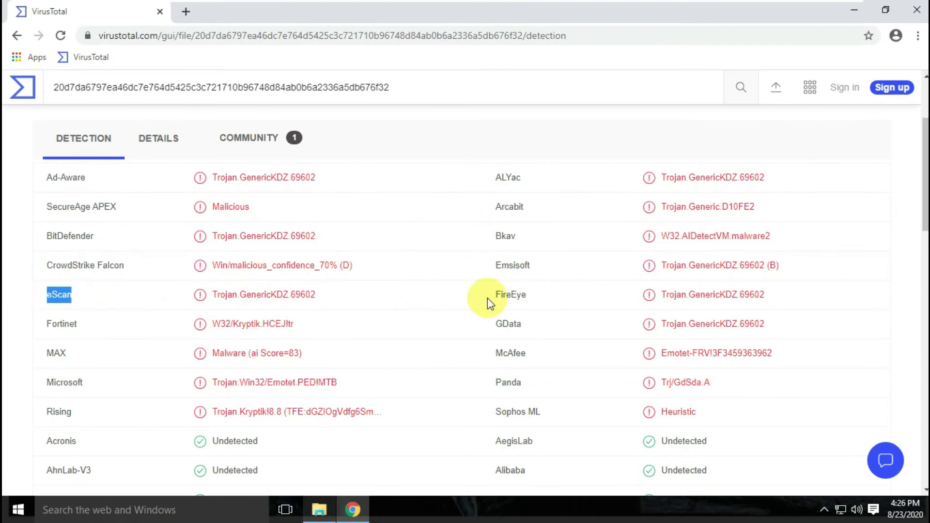
left_click_drag(488, 298, 526, 294)
double_click(110, 317)
- Review the remaining engines flagging 20d7da67…, including Microsoft, Panda, McAfee, Sophos ML and Rising, and return to the report's summary
scroll(111, 312, "down", 1)
left_click_drag(46, 295, 103, 320)
double_click(103, 320)
double_click(513, 318)
double_click(510, 286)
triple_click(499, 344)
scroll(487, 318, "down", 1)
double_click(68, 276)
scroll(397, 333, "up", 5)
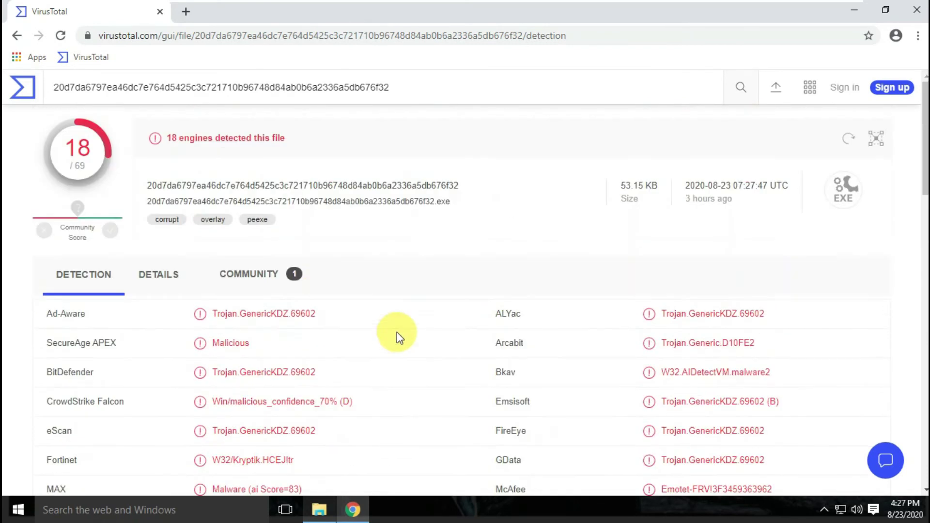
- Return to VirusTotal's upload page, submit the f17339a4… application and check how many engines detect it
left_click(16, 35)
left_click(455, 383)
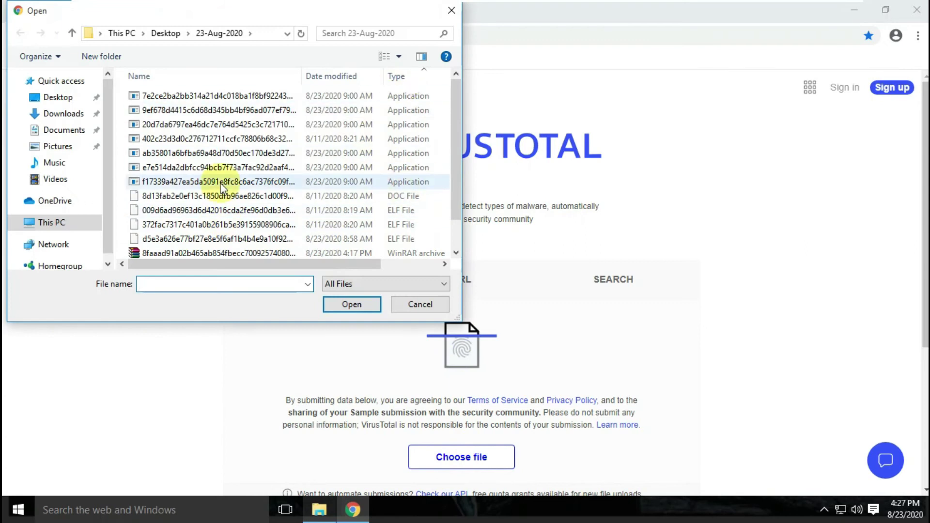
double_click(220, 182)
left_click_drag(164, 138, 308, 137)
left_click(166, 138)
- Review the first engines flagging f17339a4…: Ad-Aware, BitDefender, eScan, FireEye and Fortinet
scroll(222, 245, "down", 1)
left_click_drag(47, 245, 85, 246)
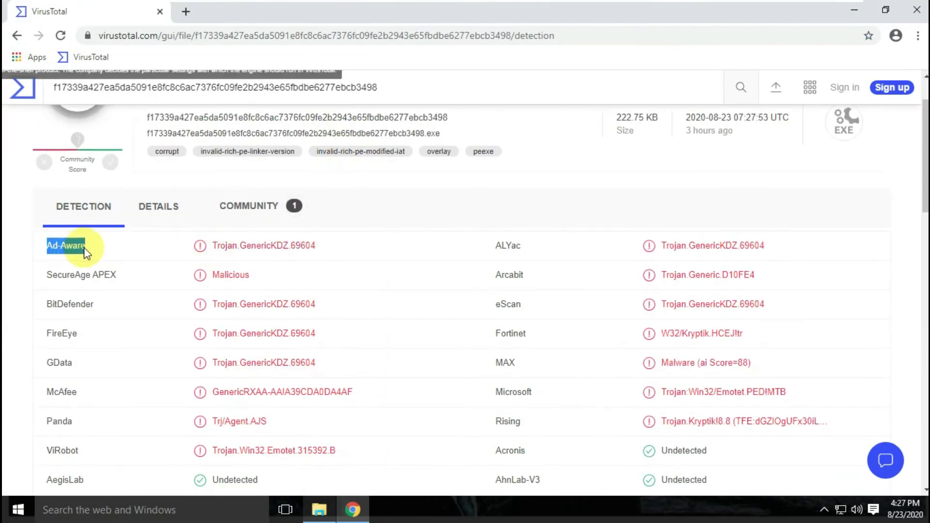
left_click_drag(47, 304, 93, 304)
left_click_drag(495, 304, 521, 304)
left_click_drag(46, 334, 77, 334)
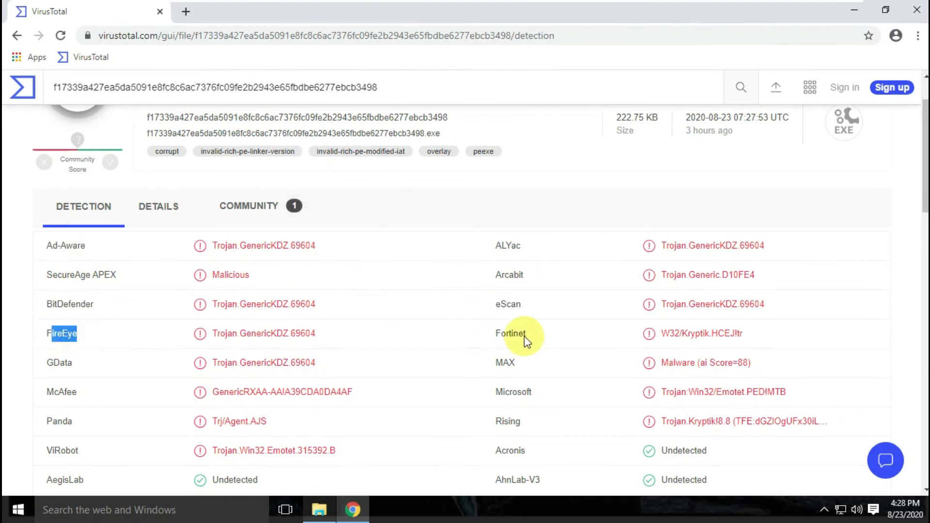
left_click_drag(526, 333, 501, 333)
- Review the GData, MAX, McAfee, Panda and Rising detections of f17339a4…, and check the file type in the report's summary
scroll(433, 310, "down", 1)
left_click_drag(47, 294, 74, 295)
left_click_drag(515, 295, 495, 294)
left_click_drag(47, 323, 76, 324)
left_click_drag(51, 353, 72, 353)
scroll(492, 263, "down", 1)
left_click_drag(499, 356, 439, 312)
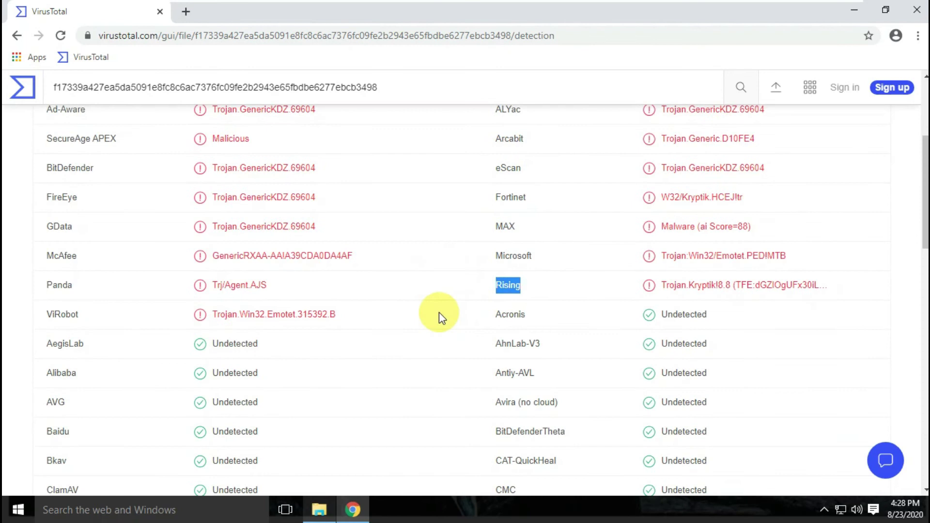
scroll(439, 312, "up", 3)
left_click(426, 208)
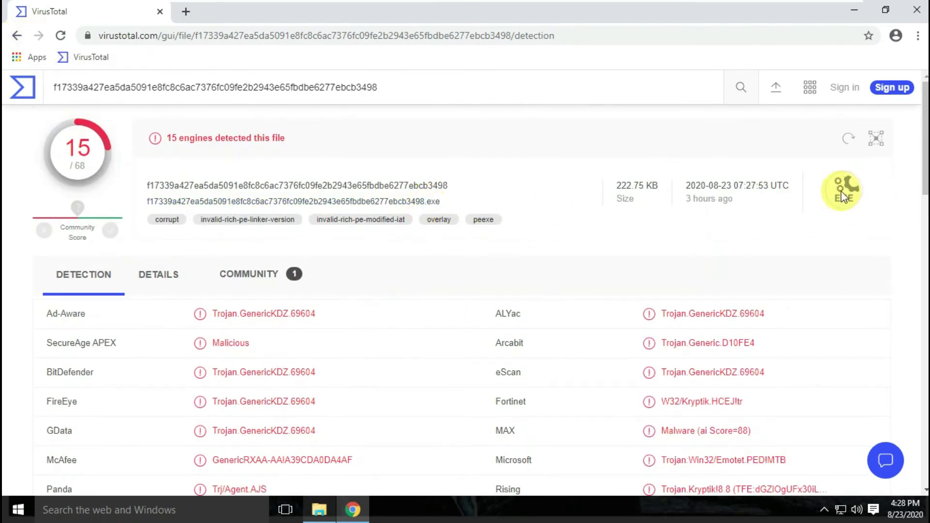
- Return to VirusTotal's upload page and submit the 8d13fab2… DOC file for analysis
key("alt+Left")
left_click(456, 330)
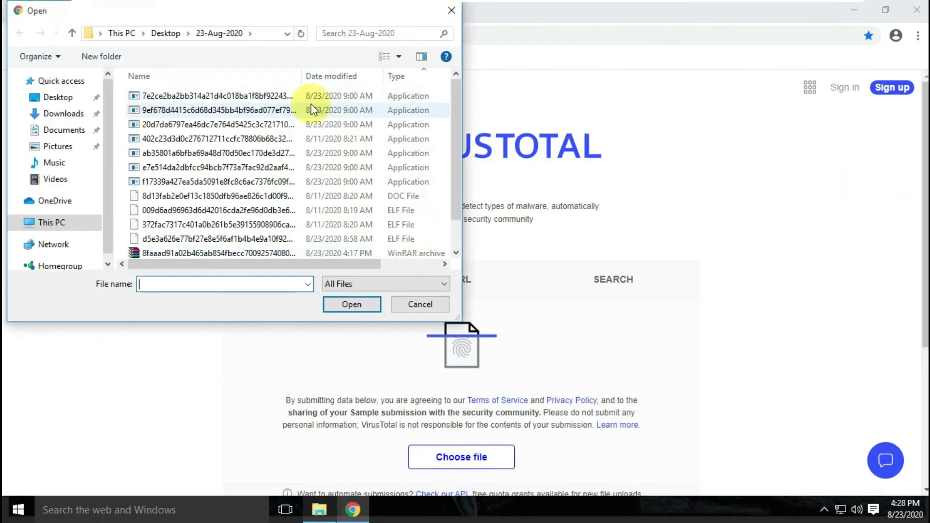
left_click(302, 197)
left_click(357, 309)
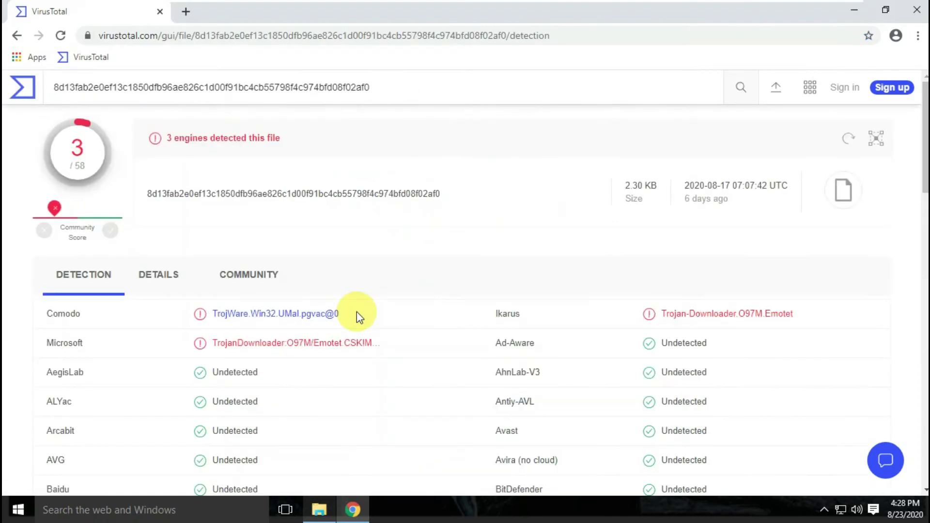
- Check the Comodo, Ikarus and Microsoft detections of the 8d13fab2… document and its overall engine count
double_click(63, 313)
double_click(508, 314)
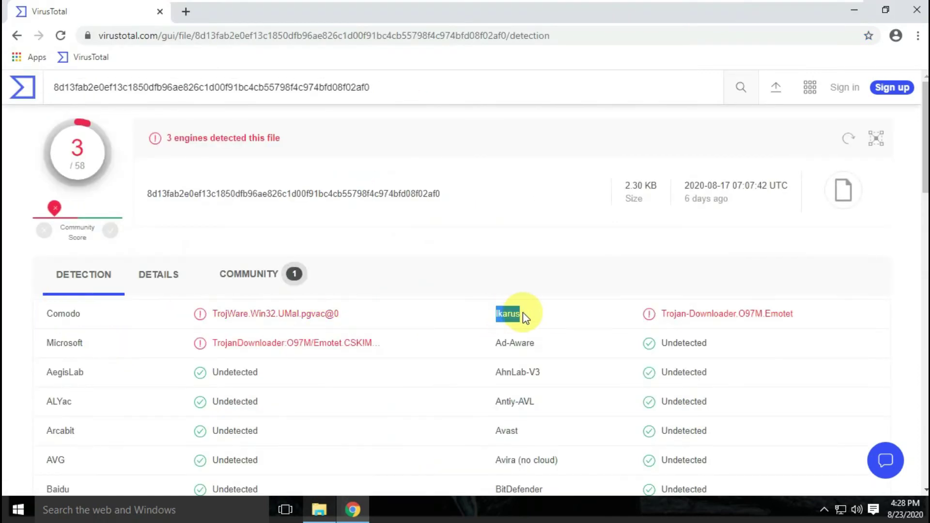
left_click(55, 348)
left_click_drag(167, 138, 297, 139)
left_click(692, 201)
- Show the details of the 8d13fab2… report and examine its basic properties and submission history
key("Tab")
key("Tab")
key("Return")
scroll(430, 222, "down", 2)
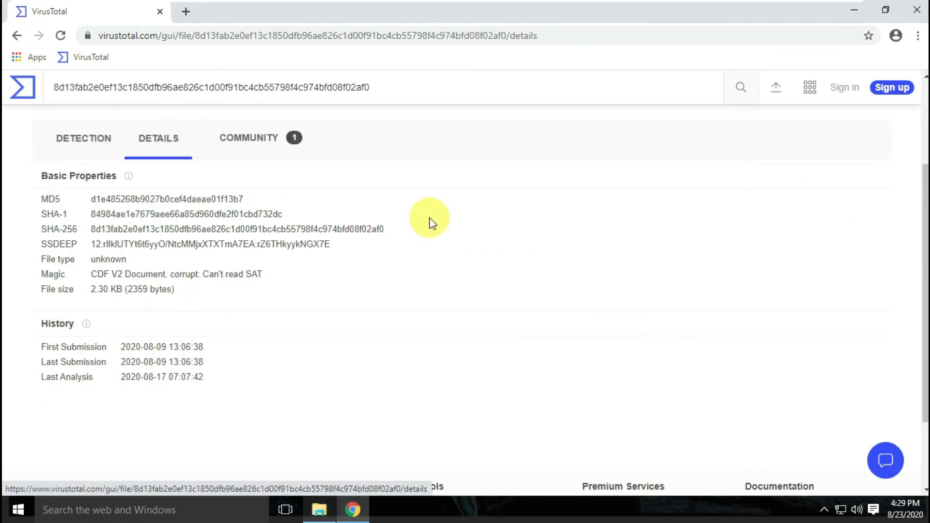
- Return to VirusTotal's upload page and submit the 372fac73… ELF file for analysis
left_click(17, 35)
left_click(461, 457)
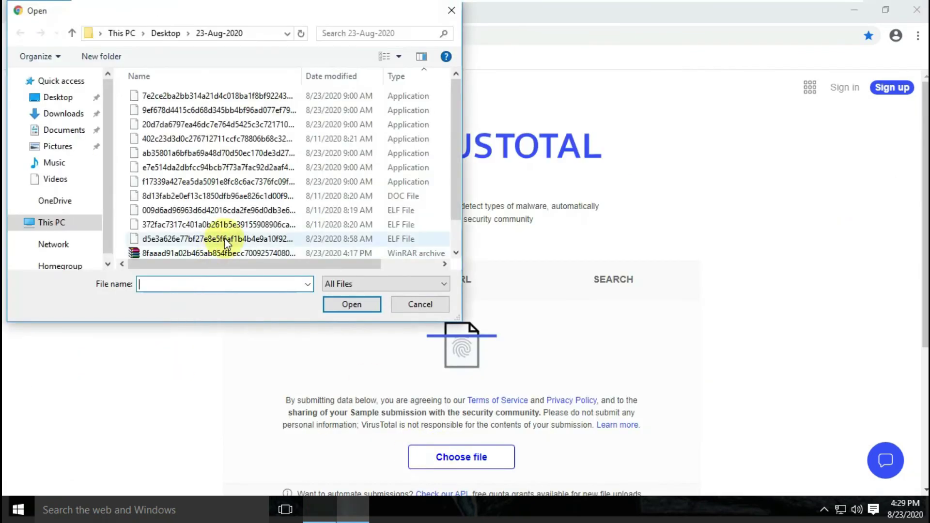
left_click(204, 225)
left_click(352, 304)
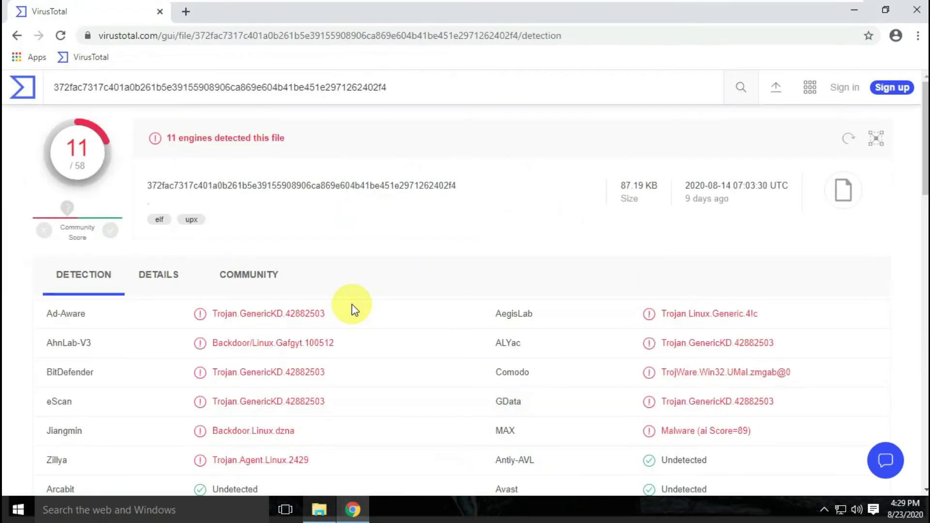
- Check the engine count and file type for 372fac73…, and review engines such as Ad-Aware, BitDefender, Comodo, eScan, MAX and Zillya
left_click_drag(164, 138, 291, 136)
left_click(842, 191)
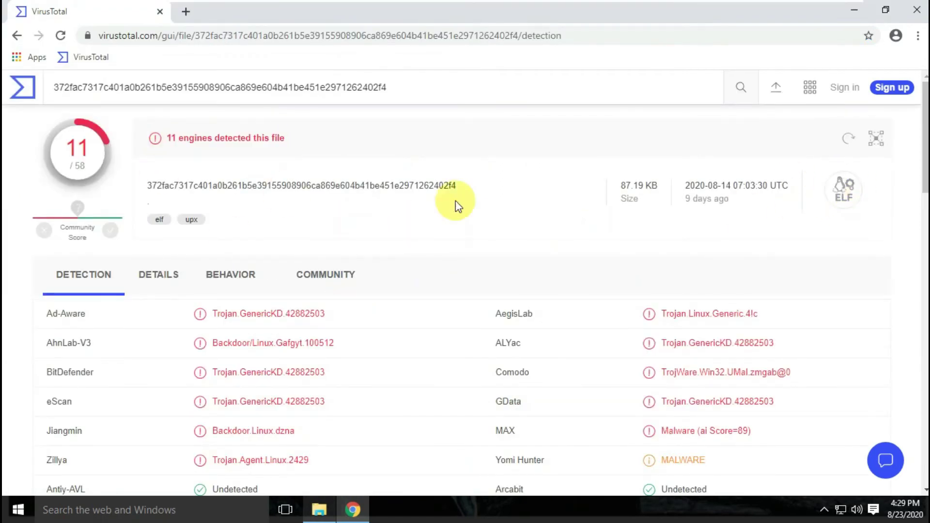
scroll(456, 200, "down", 3)
triple_click(58, 177)
triple_click(63, 236)
triple_click(512, 236)
triple_click(59, 265)
triple_click(505, 294)
triple_click(57, 324)
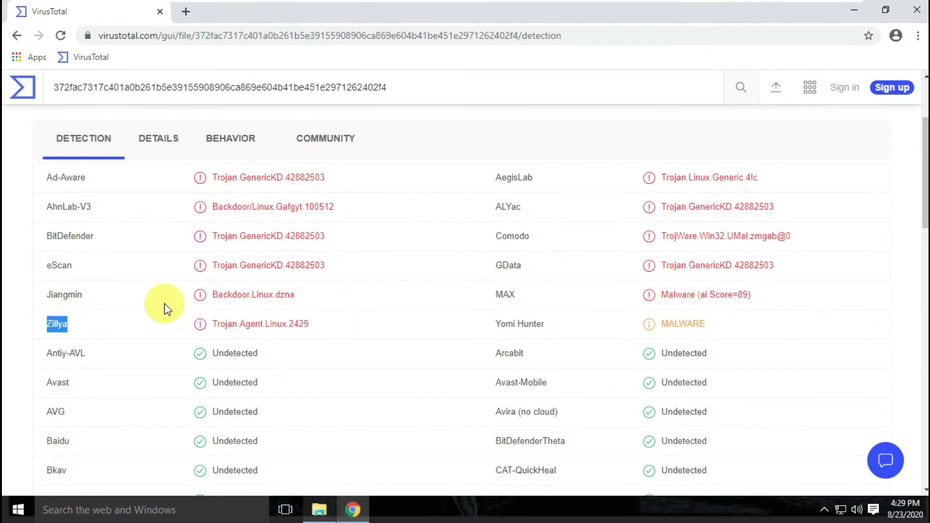
- Leave the VirusTotal report, close Chrome, and maximize the 23-Aug-2020 folder window to look over the leftover samples
scroll(165, 305, "up", 3)
left_click(13, 32)
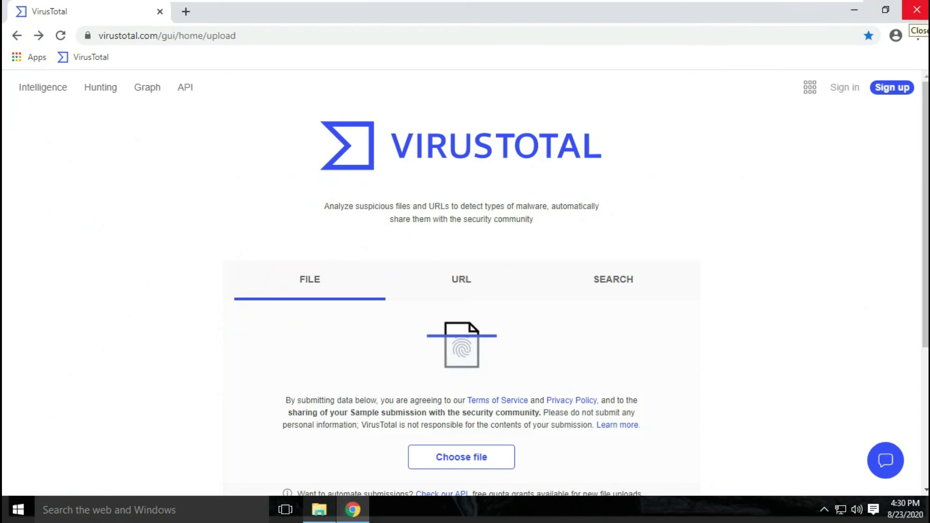
left_click(917, 10)
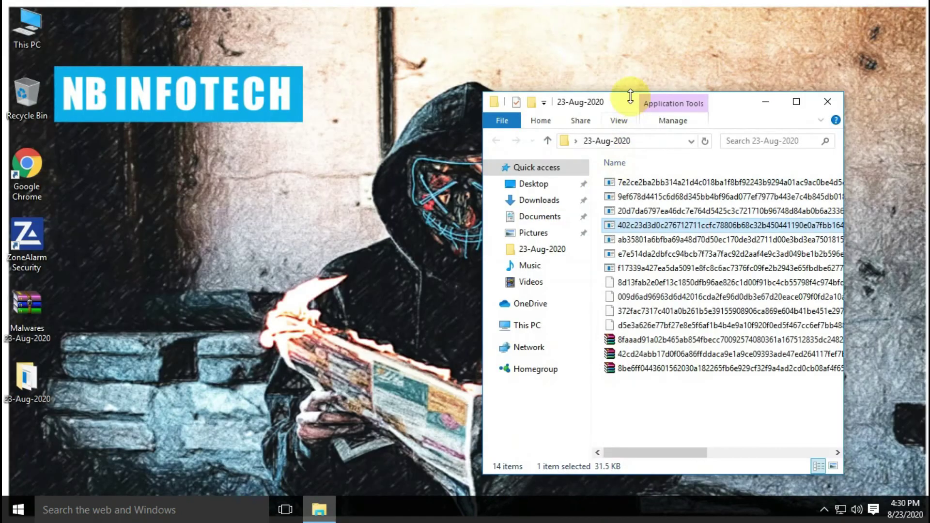
left_click(796, 101)
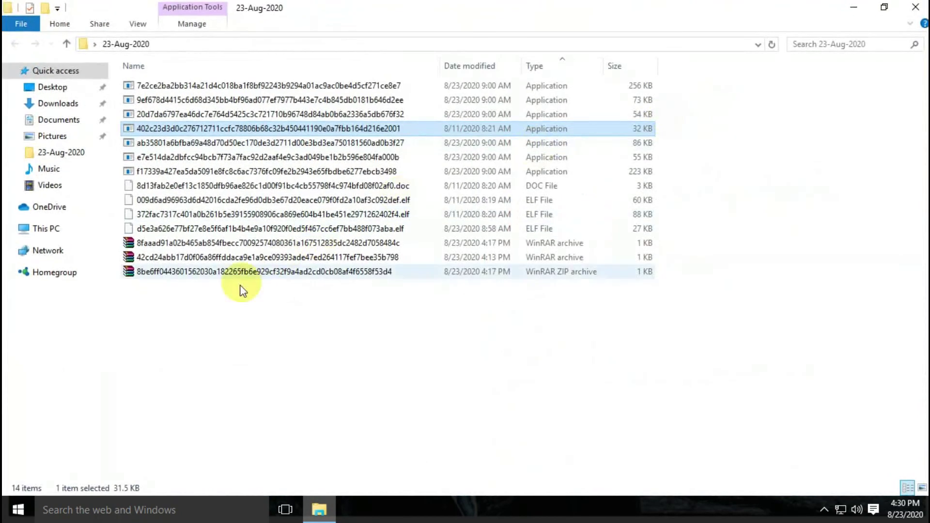
left_click(246, 261)
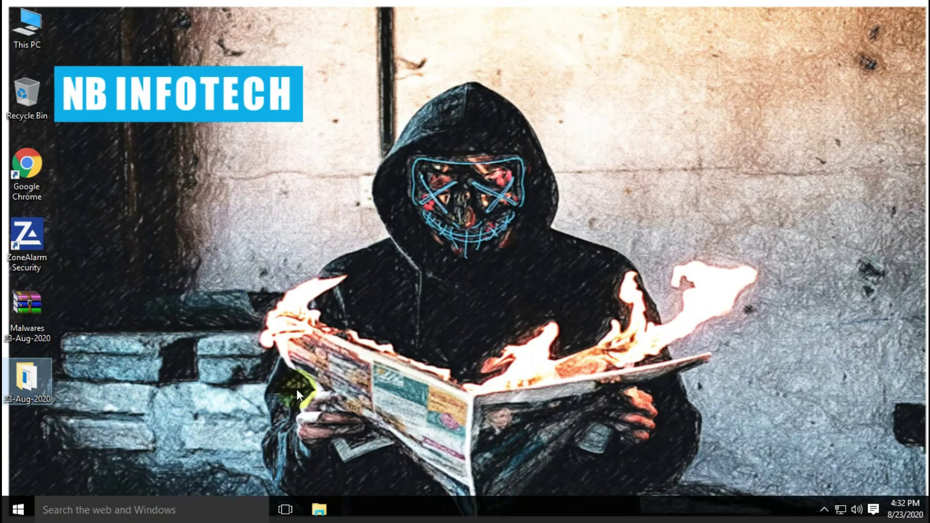
- Permanently delete the 23-Aug-2020 folder from the desktop and open the Malwares 23-Aug-2020 archive in a maximized WinRAR window
key("shift+Delete")
key("Return")
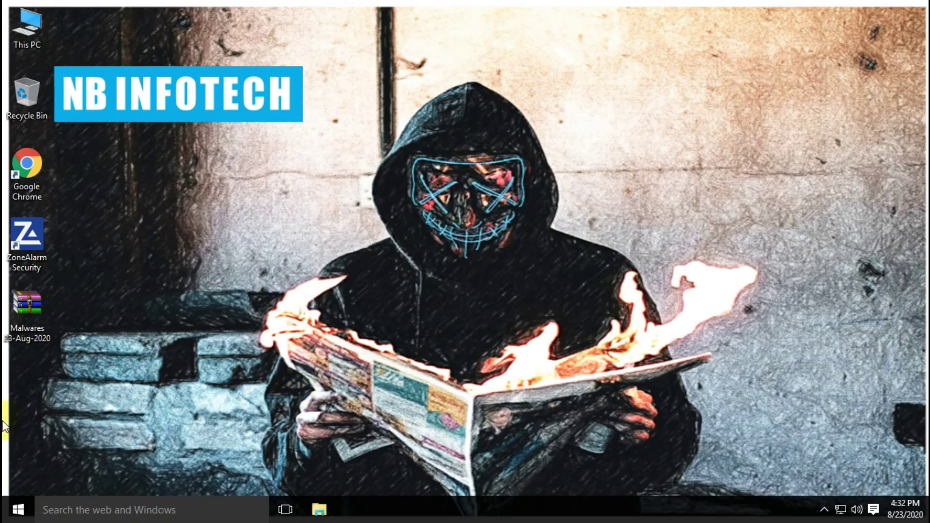
double_click(24, 313)
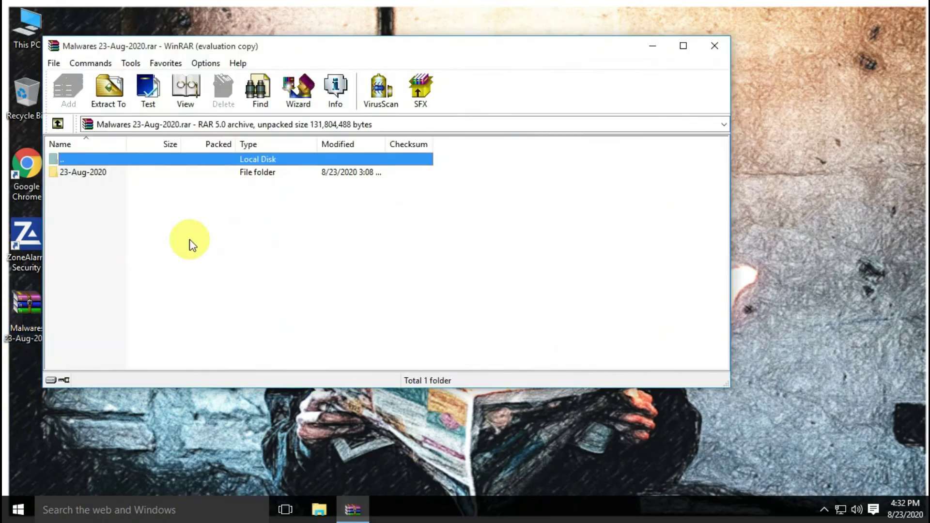
left_click(683, 45)
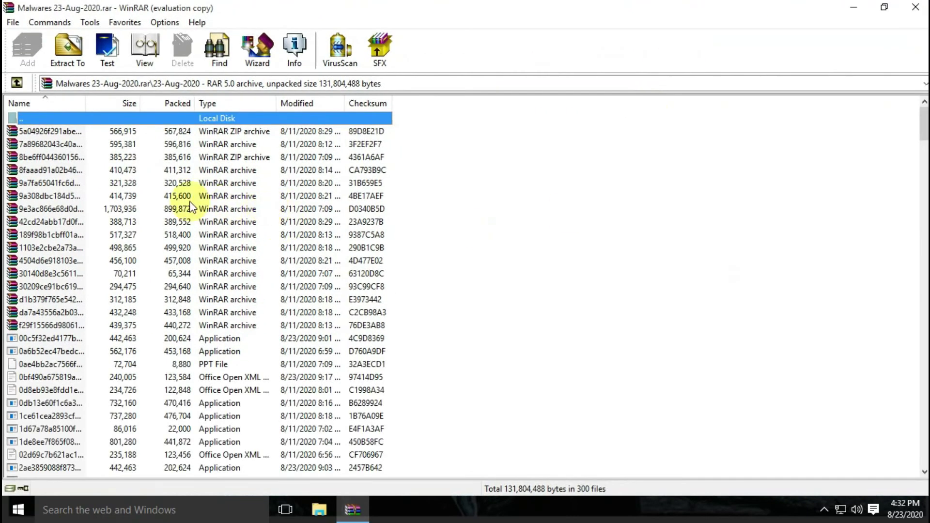
- Widen the Name column in the archive's 23-Aug-2020 folder, sort the samples by type, and look over the archive and APK entries
left_click_drag(86, 100, 336, 101)
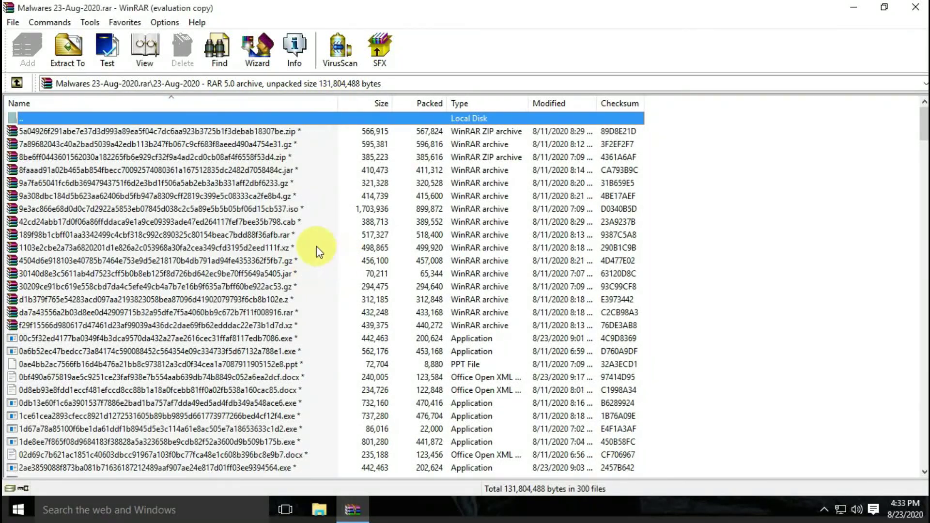
left_click(479, 105)
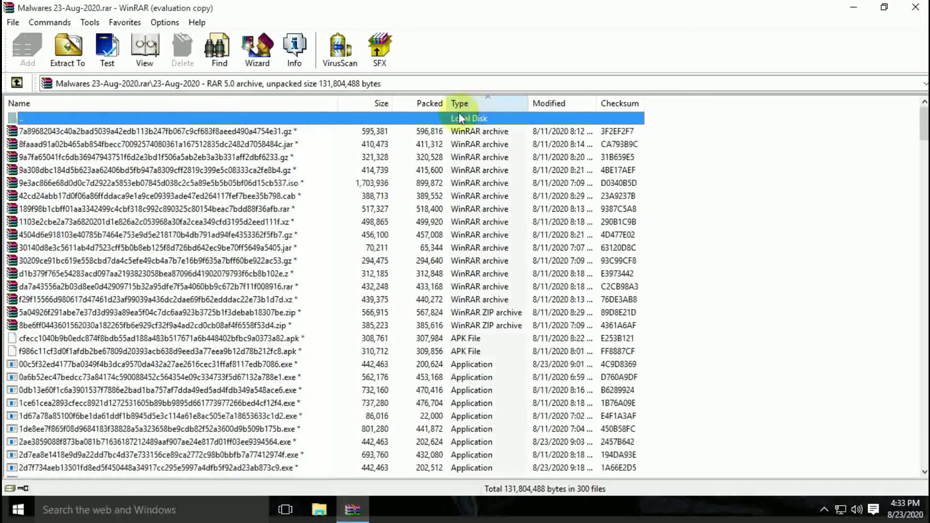
scroll(252, 264, "down", 2)
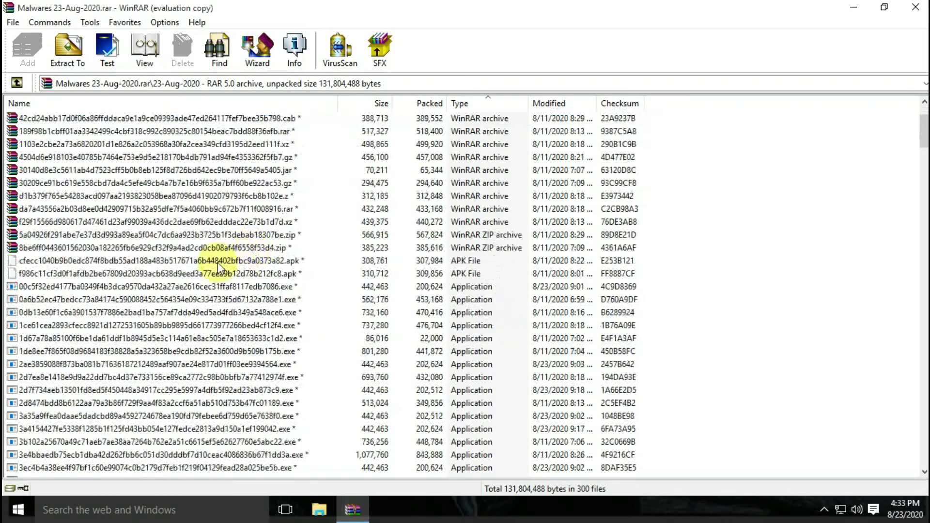
left_click(214, 272)
left_click(396, 287)
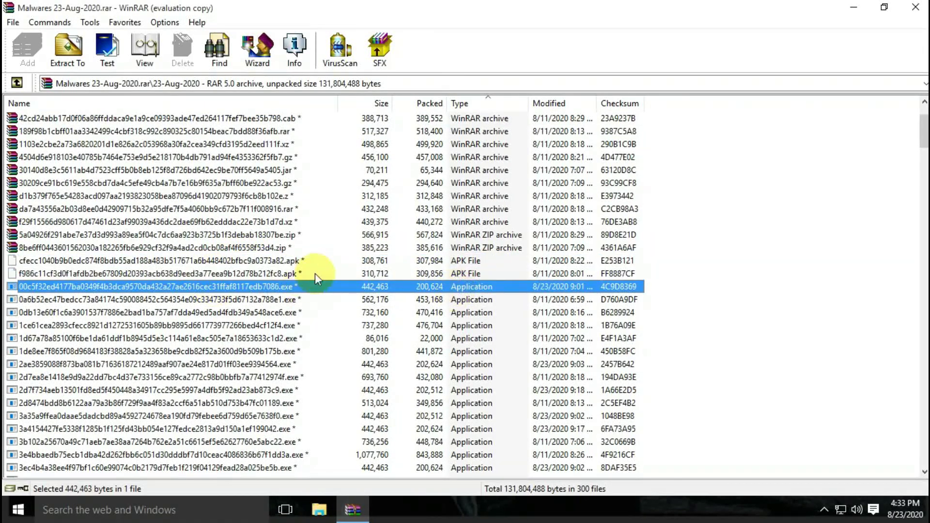
- Browse the application samples down to the DLL files and widen the Type column to show the full type names
scroll(301, 242, "down", 5)
scroll(291, 301, "down", 5)
left_click(264, 325)
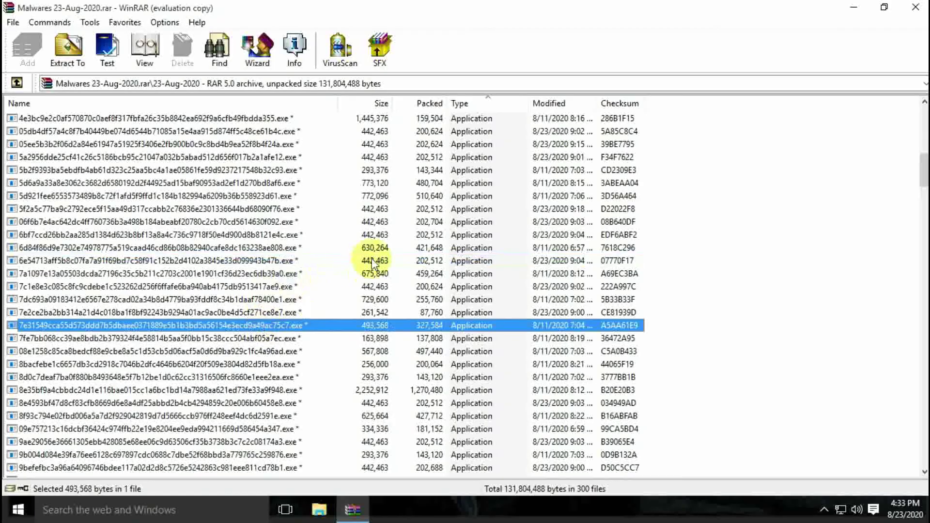
scroll(373, 263, "down", 15)
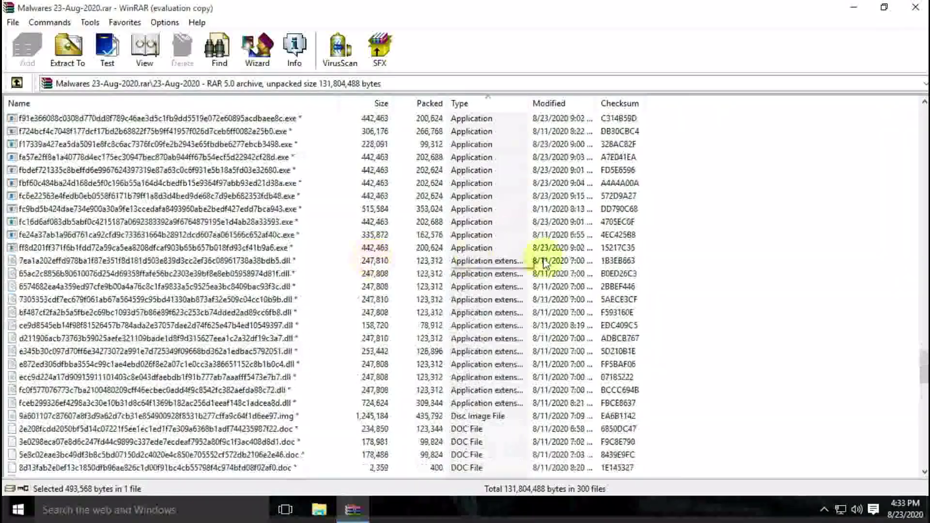
left_click(545, 263)
double_click(528, 103)
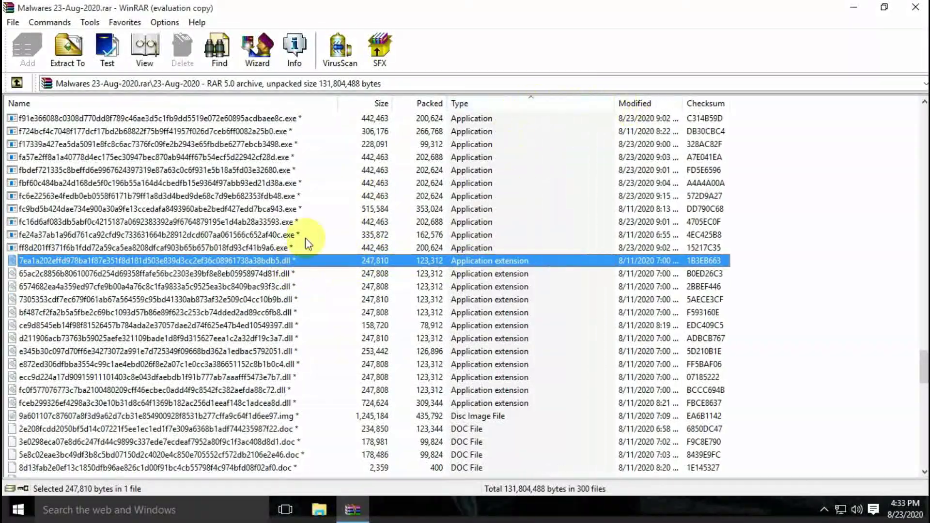
- Examine the remaining sample types in the archive, from the DOCX documents to the PPT, MSI, XLSM and XLSX files
scroll(296, 310, "down", 15)
scroll(295, 324, "down", 7)
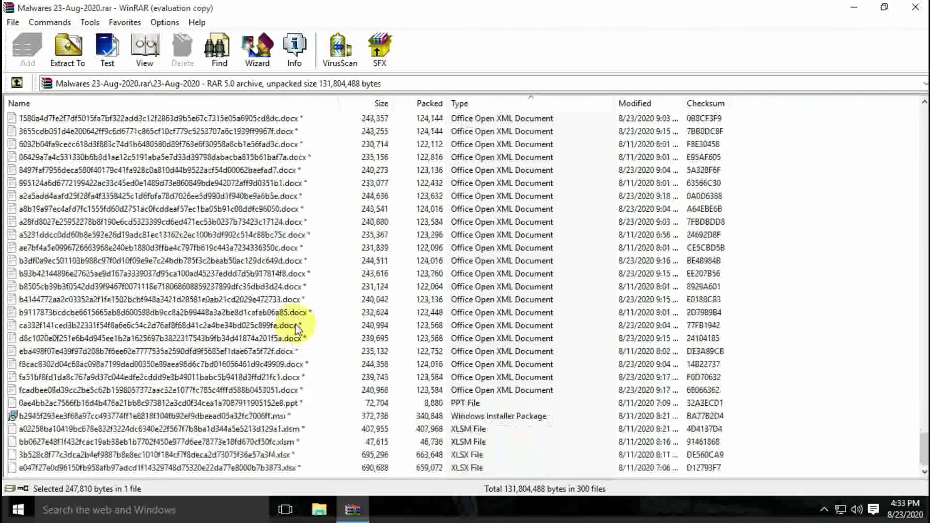
left_click(291, 312)
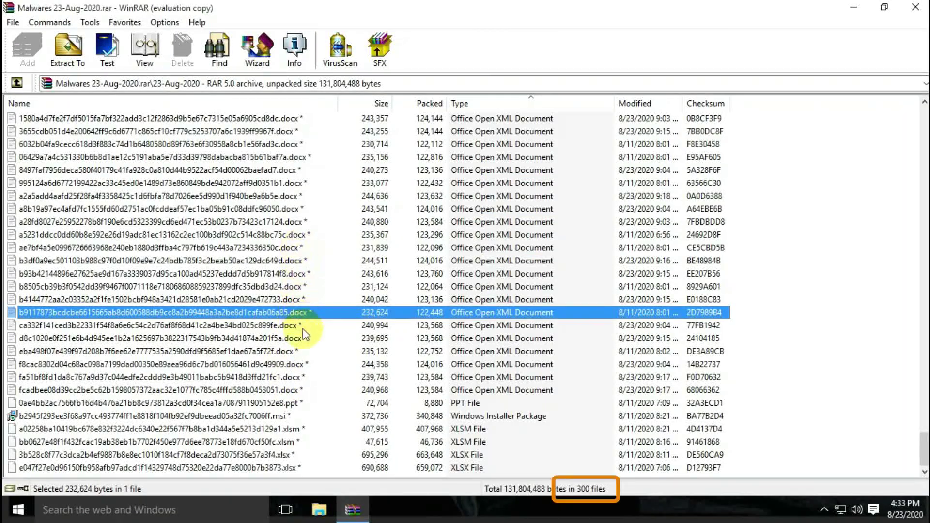
left_click(298, 364)
left_click(300, 405)
left_click(301, 416)
left_click(299, 455)
key("Down")
scroll(371, 381, "up", 10)
scroll(370, 379, "up", 10)
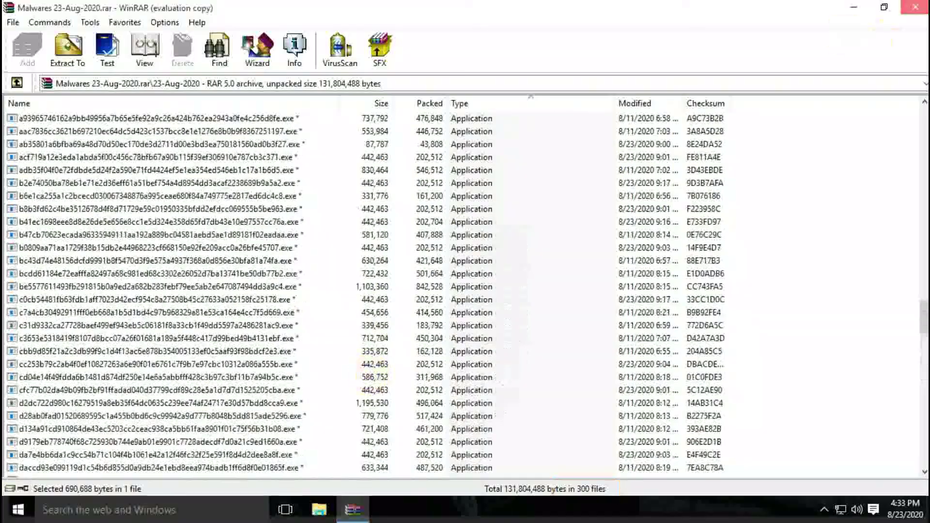